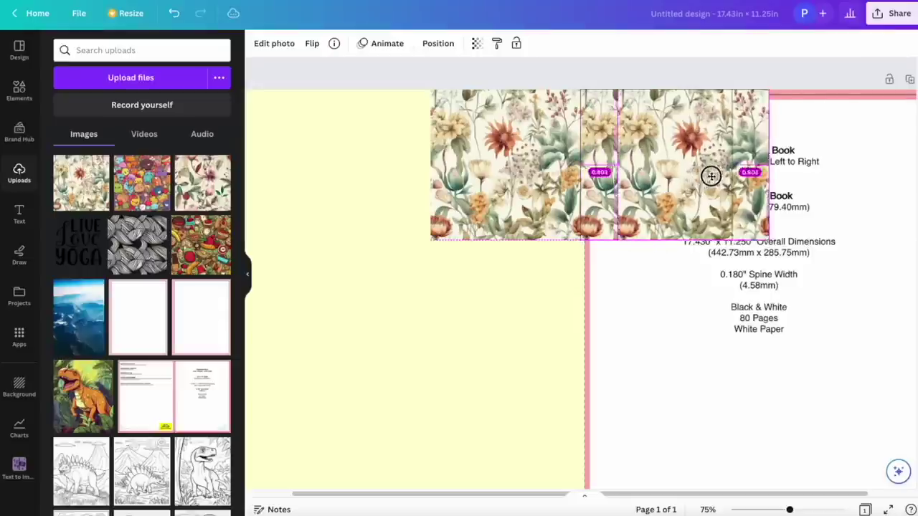
# Extend the floral pattern along the top of the cover and copy the floral pair below.
pyautogui.moveTo(710, 177); pyautogui.dragTo(812, 176)
pyautogui.keyDown('shift'); pyautogui.click(667, 199); pyautogui.keyUp('shift')
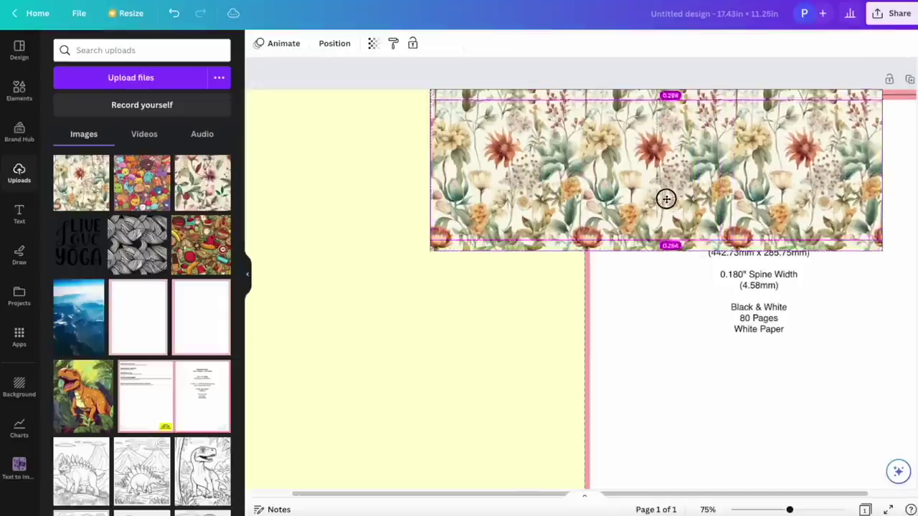
pyautogui.moveTo(666, 198); pyautogui.dragTo(664, 334)
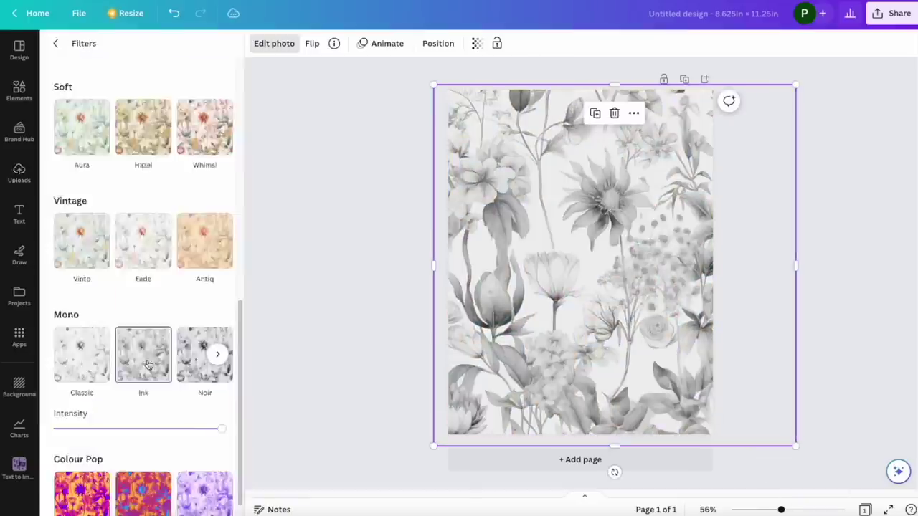
# Fade the grey floral background and add a top line, duplicated down the page.
pyautogui.click(18, 90)
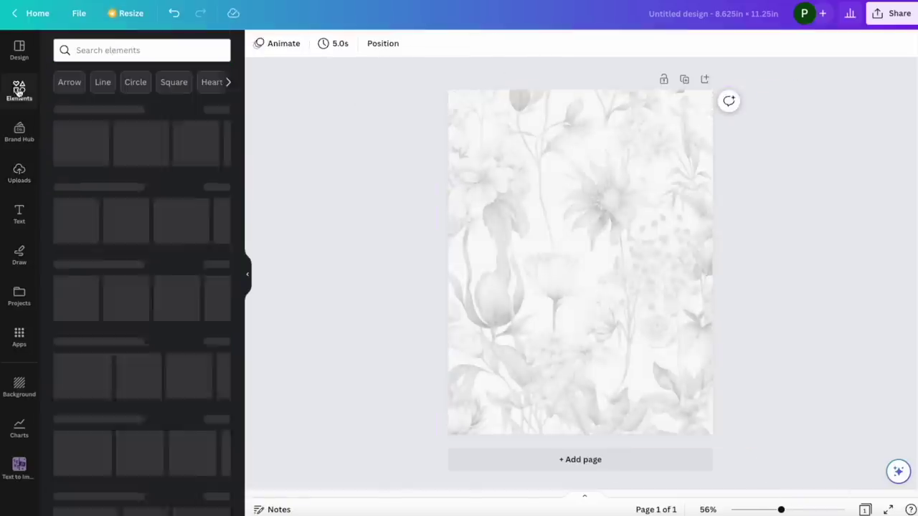
pyautogui.click(78, 144)
pyautogui.moveTo(591, 287); pyautogui.dragTo(589, 132)
pyautogui.hotkey('ctrl', 'd')
pyautogui.hotkey('ctrl', 'd')
pyautogui.hotkey('ctrl', 'd')
pyautogui.hotkey('ctrl', 'd')
pyautogui.hotkey('ctrl', 'd')
pyautogui.hotkey('ctrl', 'd')
pyautogui.hotkey('ctrl', 'd')
pyautogui.hotkey('ctrl', 'd')
pyautogui.hotkey('ctrl', 'd')
pyautogui.hotkey('ctrl', 'd')
pyautogui.hotkey('ctrl', 'd')
pyautogui.hotkey('ctrl', 'd')
pyautogui.hotkey('ctrl', 'd')
pyautogui.hotkey('ctrl', 'd')
pyautogui.hotkey('ctrl', 'd')
pyautogui.hotkey('ctrl', 'd')
pyautogui.hotkey('ctrl', 'd')
pyautogui.hotkey('ctrl', 'd')
pyautogui.hotkey('ctrl', 'd')
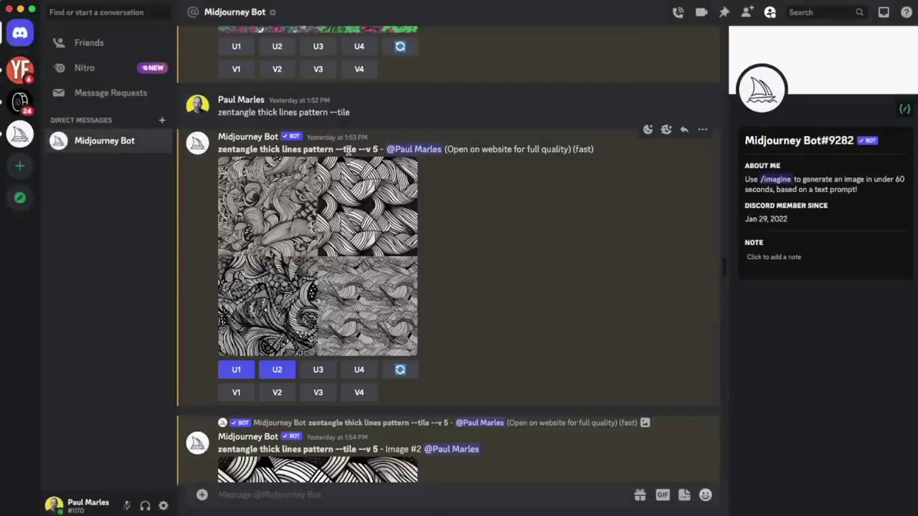
# Preview the zentangle, pink-and-green doodle and kawaii pattern images in the Midjourney Bot chat.
pyautogui.click(327, 256)
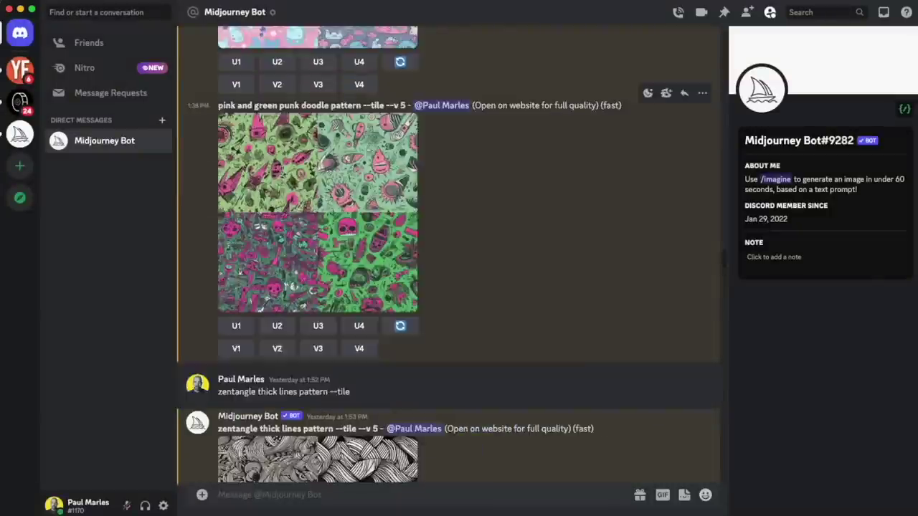
pyautogui.click(307, 205)
pyautogui.press('Escape')
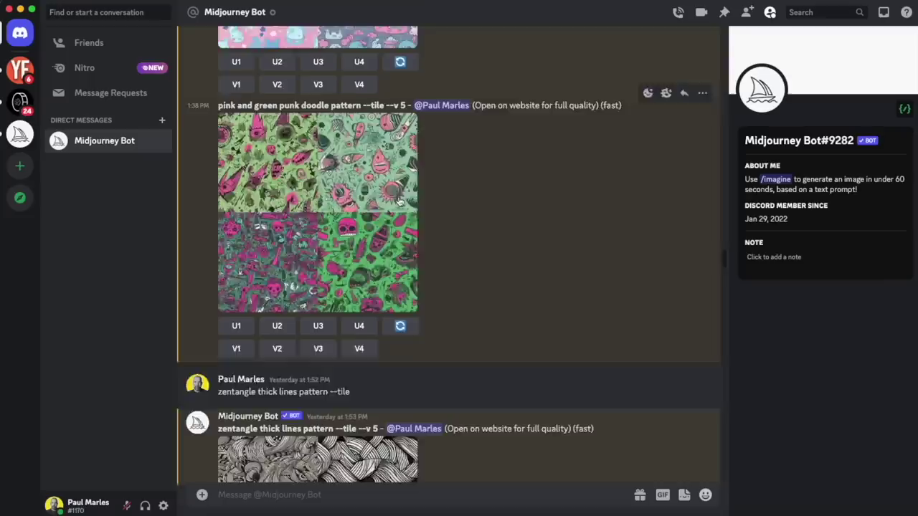
pyautogui.click(327, 182)
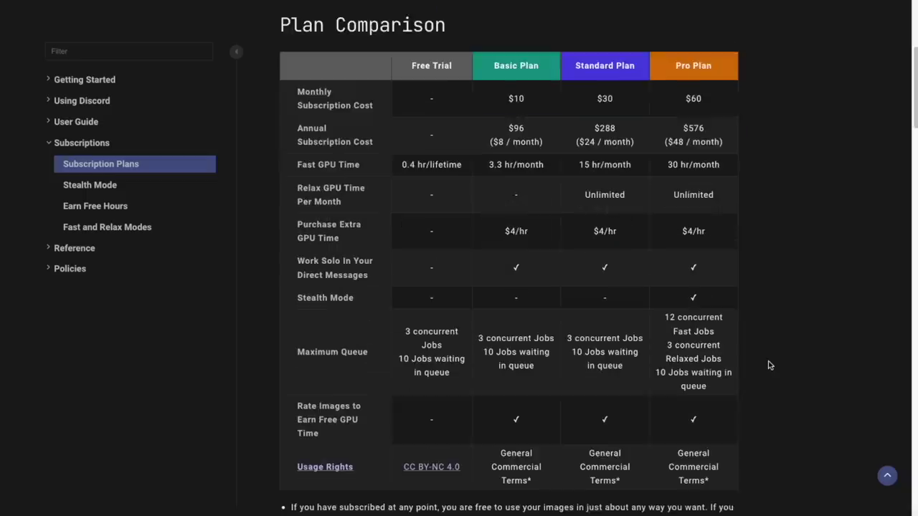
# Scroll the Midjourney docs down to the Subscription Plans table.
pyautogui.scroll(-1, 769, 367)
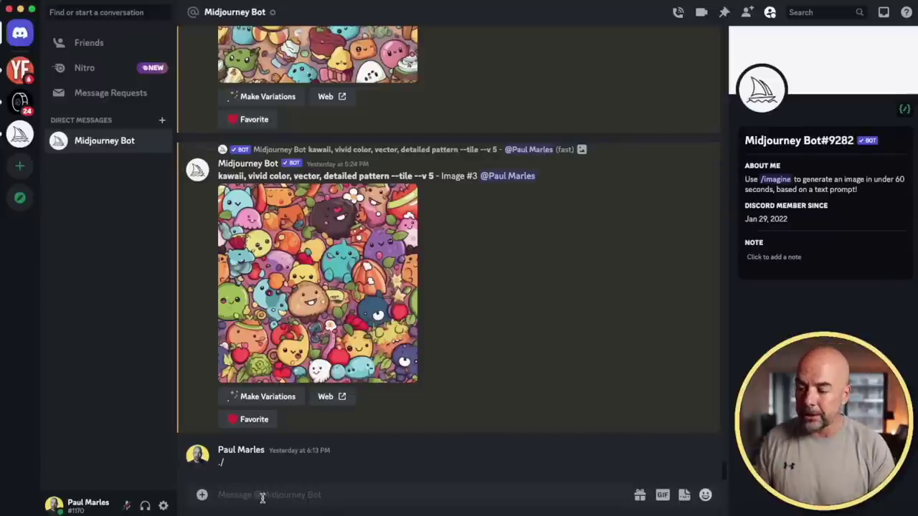
# Run /imagine with the prompt 'vintage botanical art watercolor pattern --tile'.
pyautogui.write('/ima')
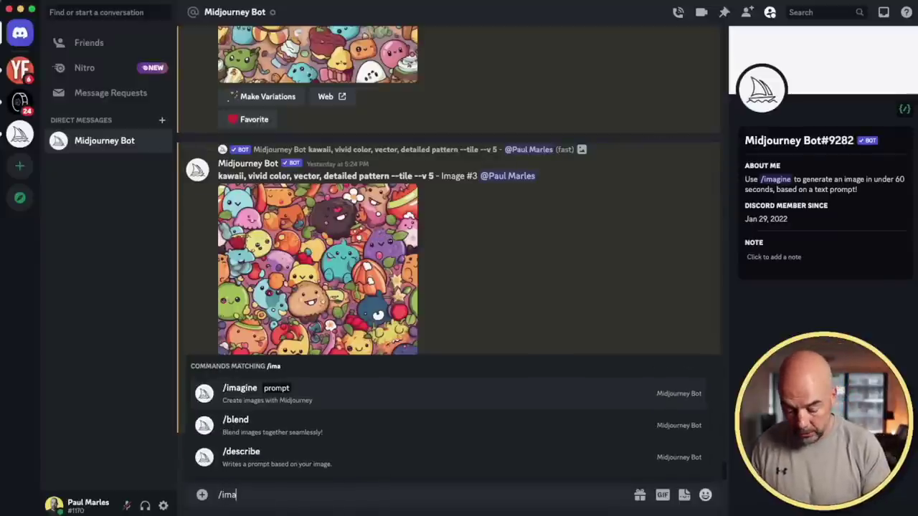
pyautogui.write('gn')
pyautogui.press('Tab')
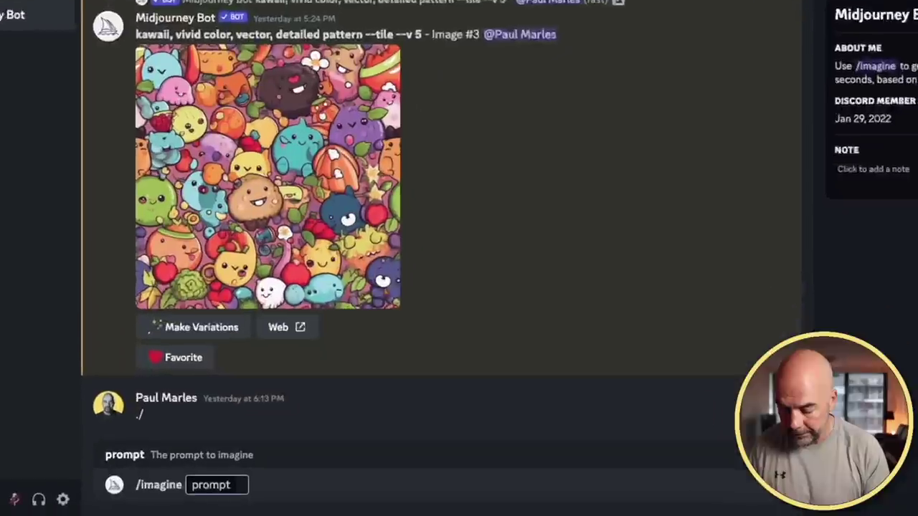
pyautogui.write('vi')
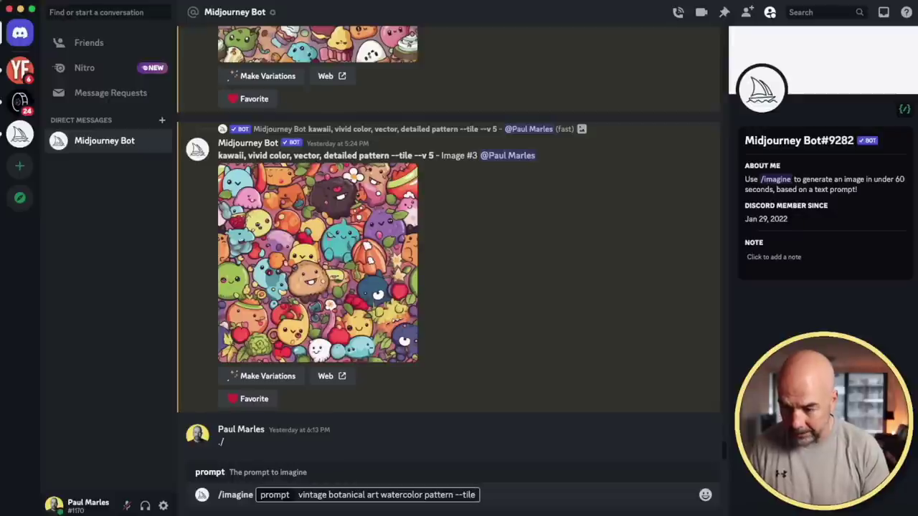
pyautogui.press('Return')
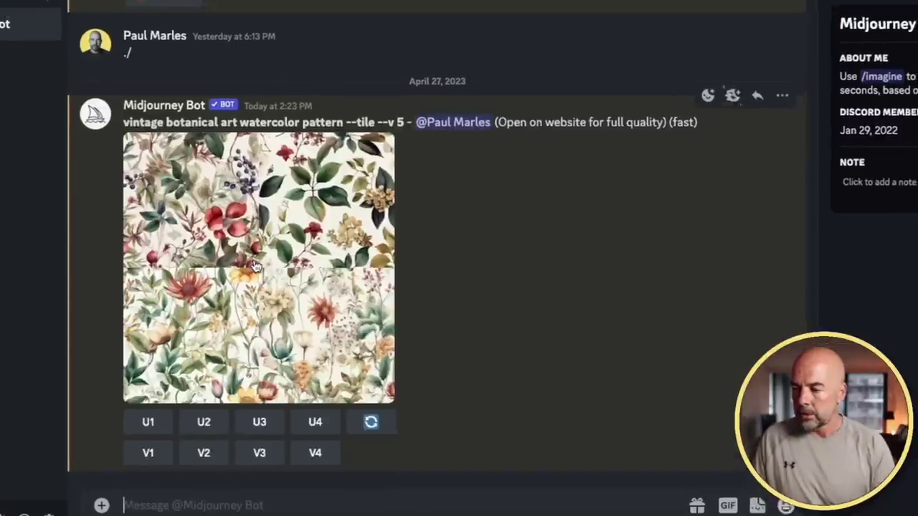
# Preview the finished botanical pattern grid, then upscale variation U4.
pyautogui.click(242, 313)
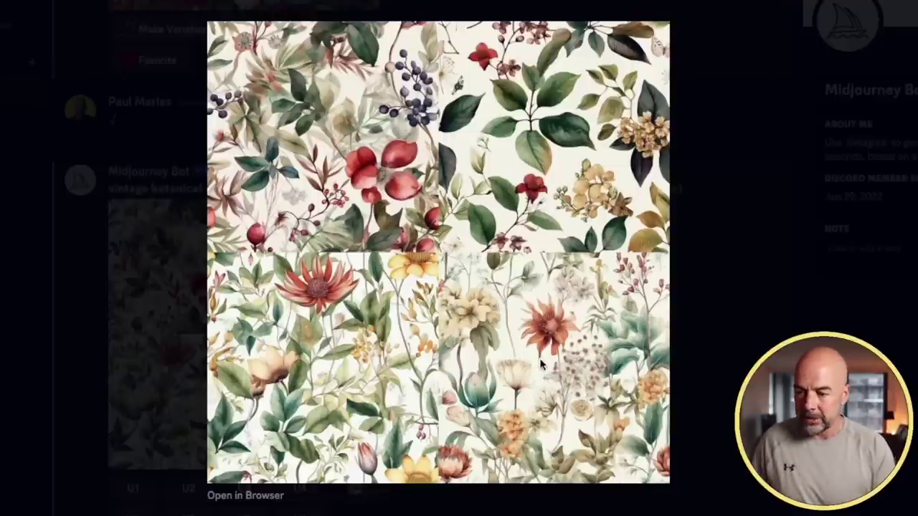
pyautogui.press('Escape')
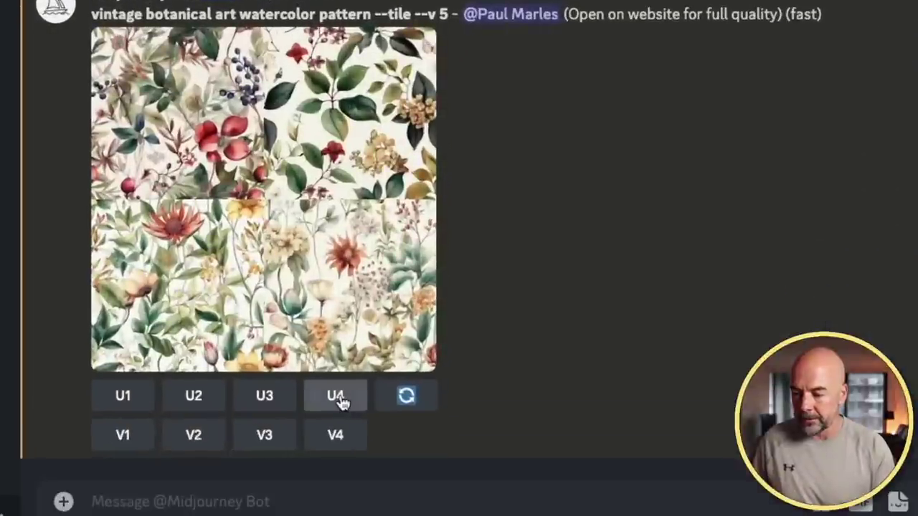
pyautogui.click(337, 398)
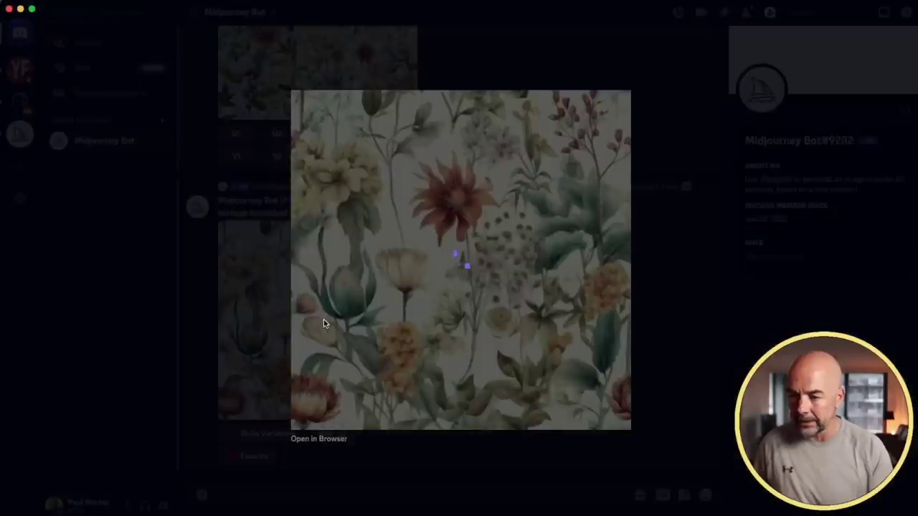
# Save the full-size upscaled botanical pattern as a PNG in Downloads, then go to Canva.
pyautogui.click(336, 440)
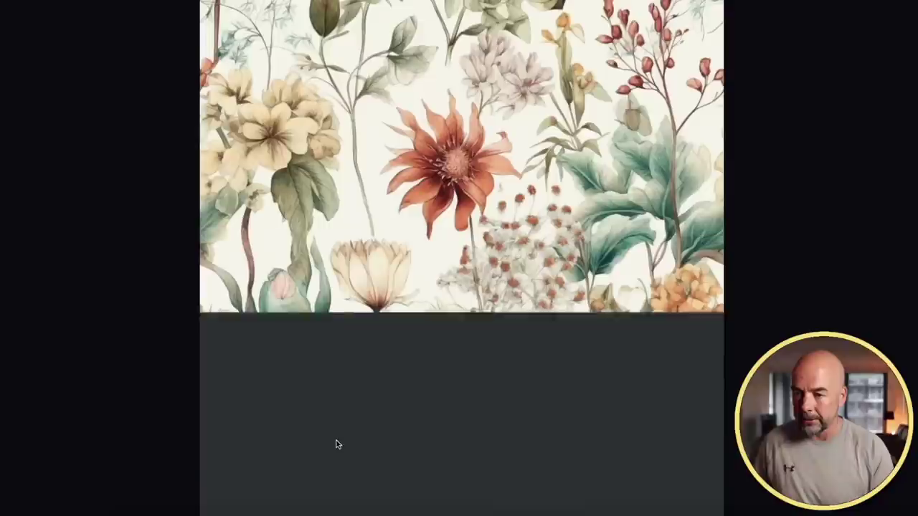
pyautogui.rightClick(480, 188)
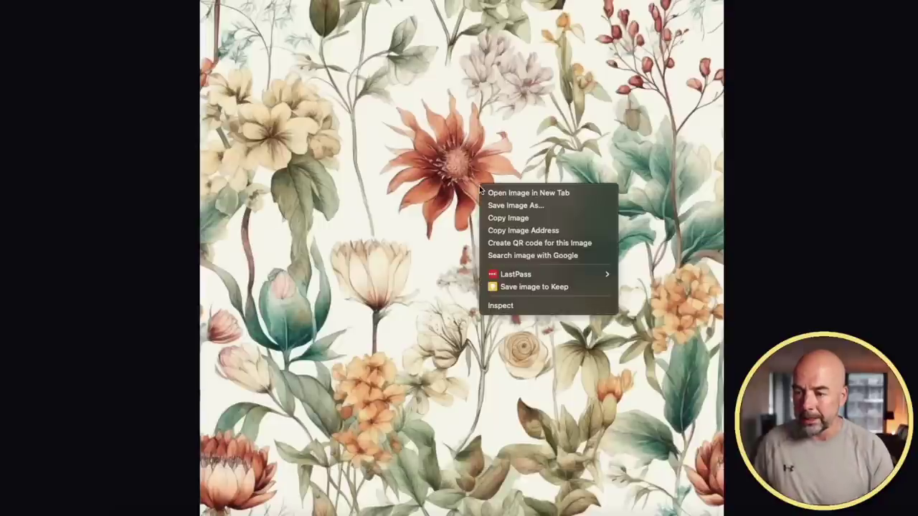
pyautogui.click(513, 208)
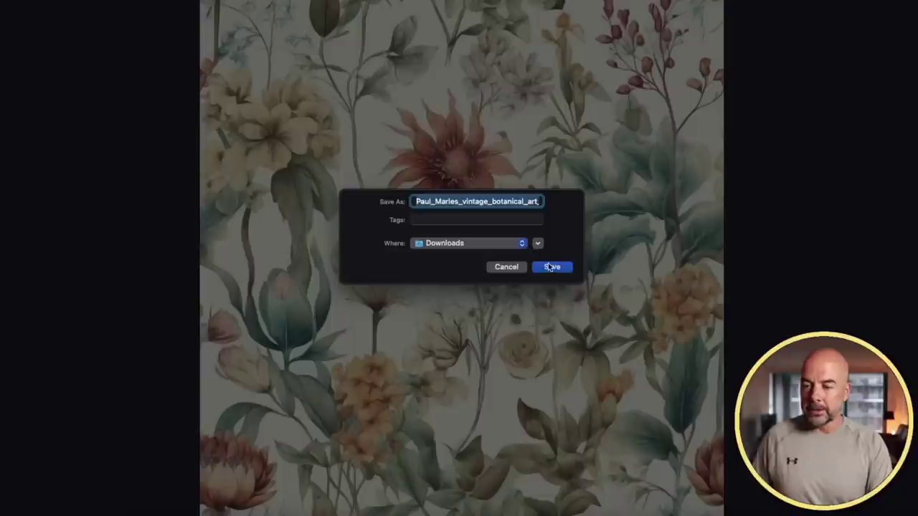
pyautogui.click(551, 267)
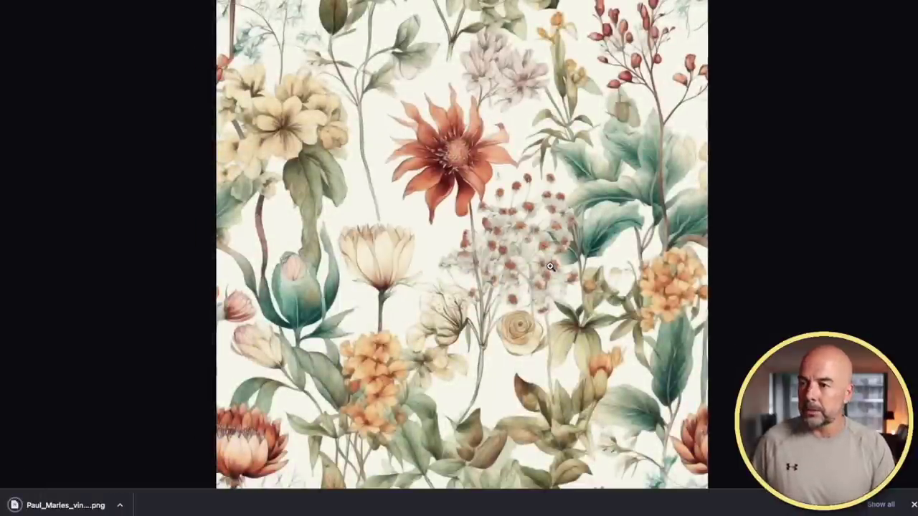
pyautogui.hotkey('ctrl', 'Tab')
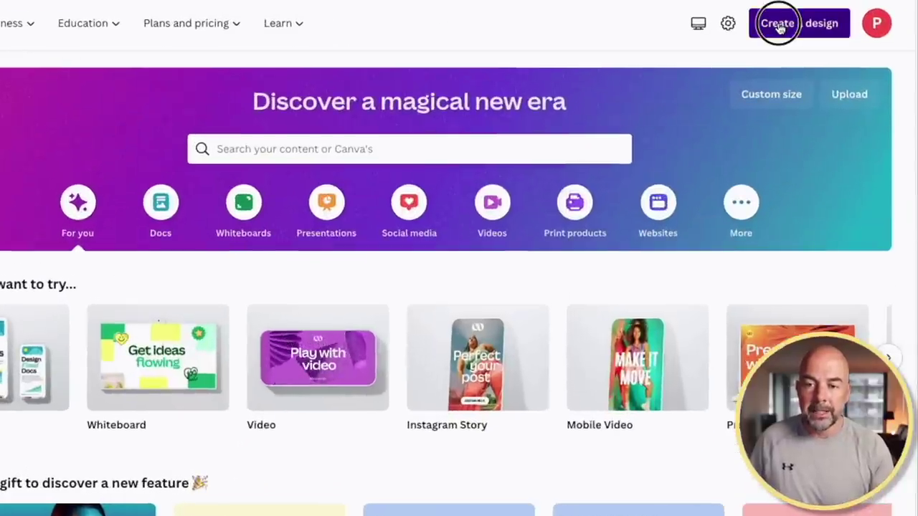
# Start a new Canva design and bring up the Custom size options.
pyautogui.click(779, 24)
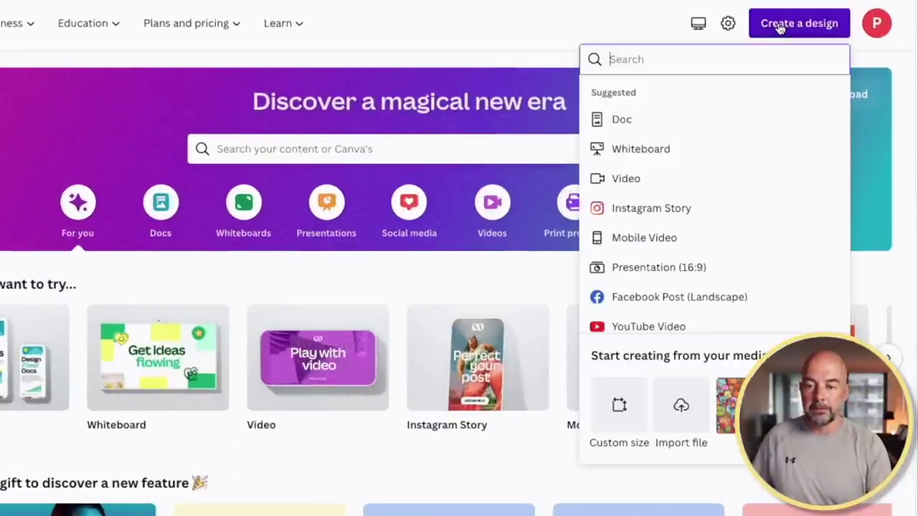
pyautogui.click(617, 406)
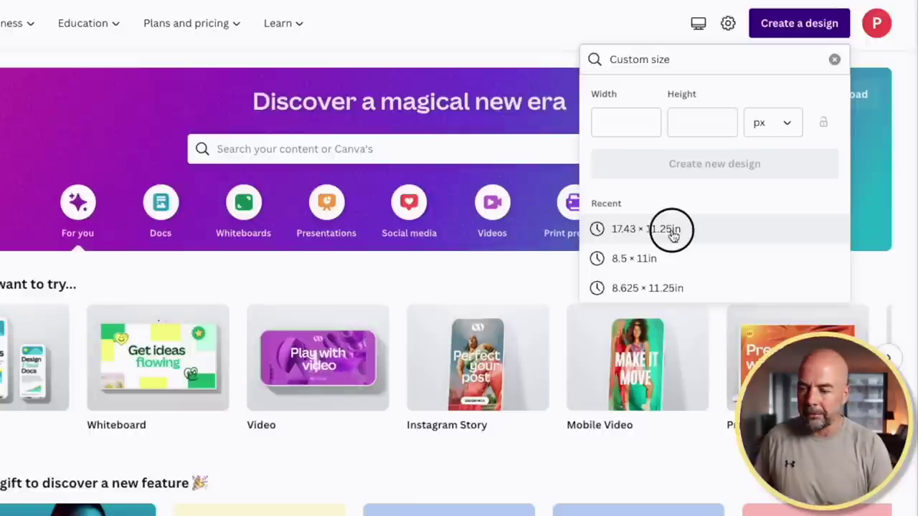
# Create a 17.43 × 11.25in design filled with the uploaded paperback cover template.
pyautogui.click(672, 230)
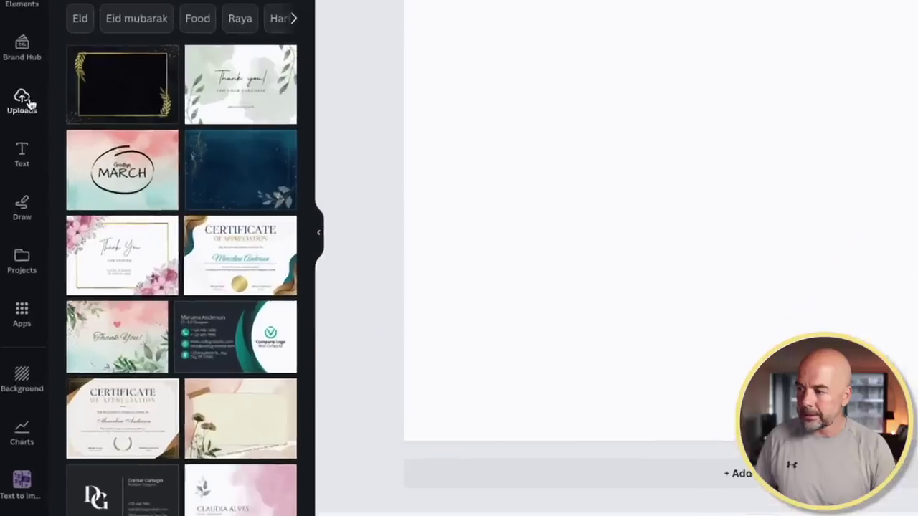
pyautogui.click(29, 103)
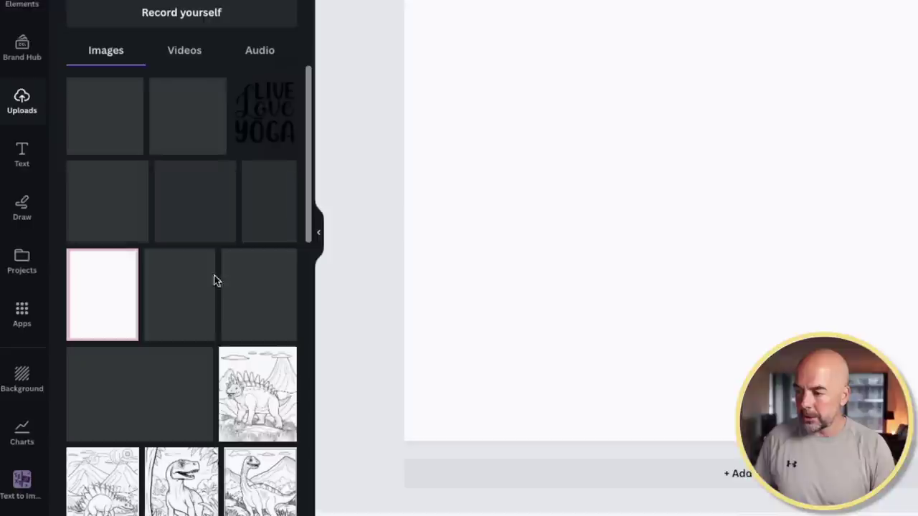
pyautogui.click(162, 388)
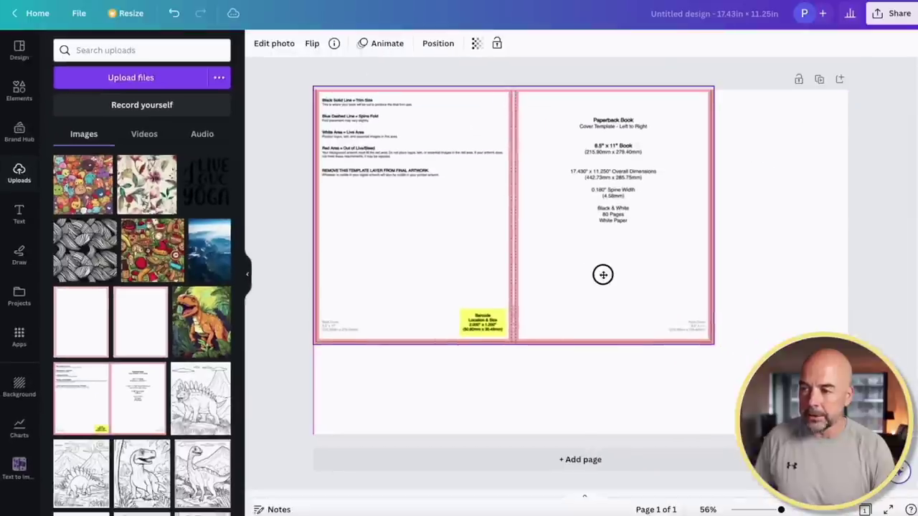
pyautogui.moveTo(603, 275); pyautogui.dragTo(603, 279)
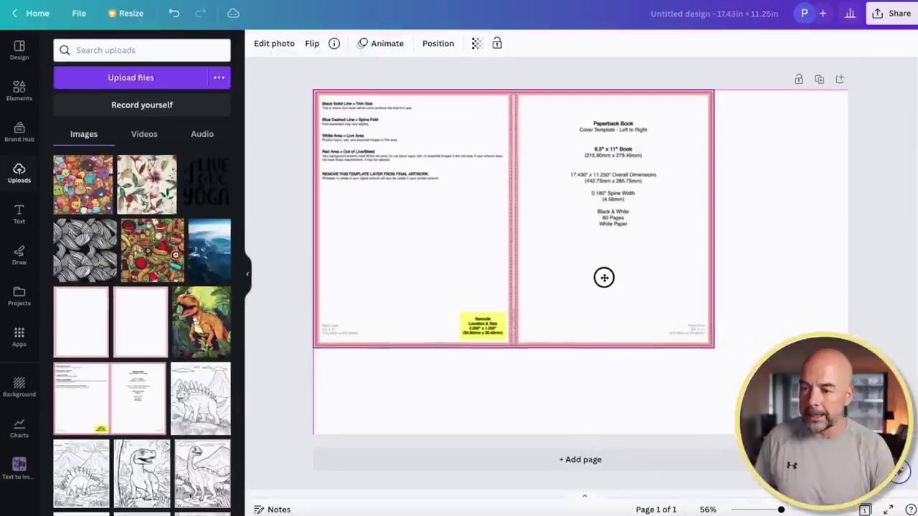
pyautogui.moveTo(715, 349); pyautogui.dragTo(848, 435)
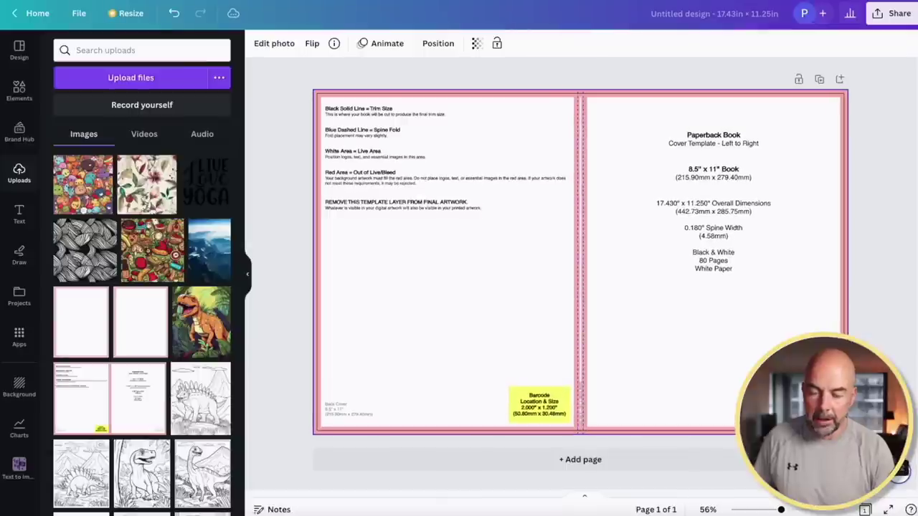
# Lock only the position of the cover template image.
pyautogui.rightClick(639, 244)
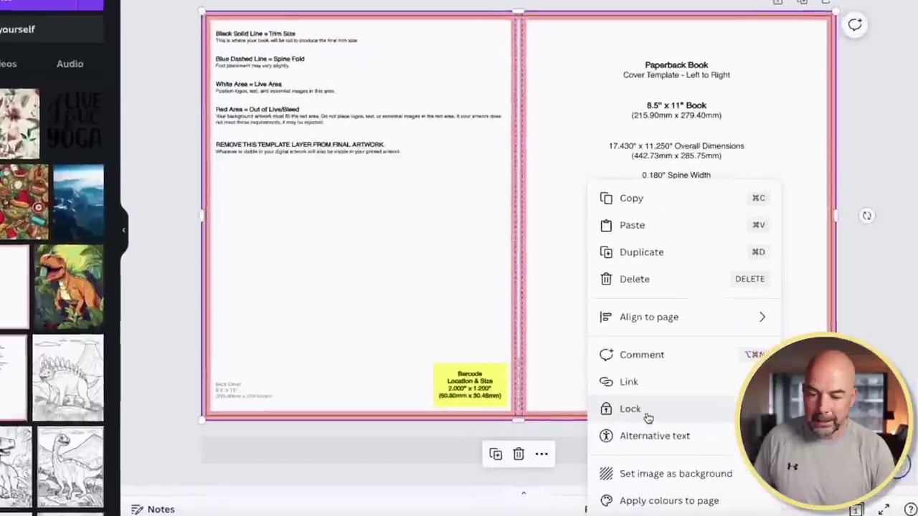
pyautogui.moveTo(690, 432)
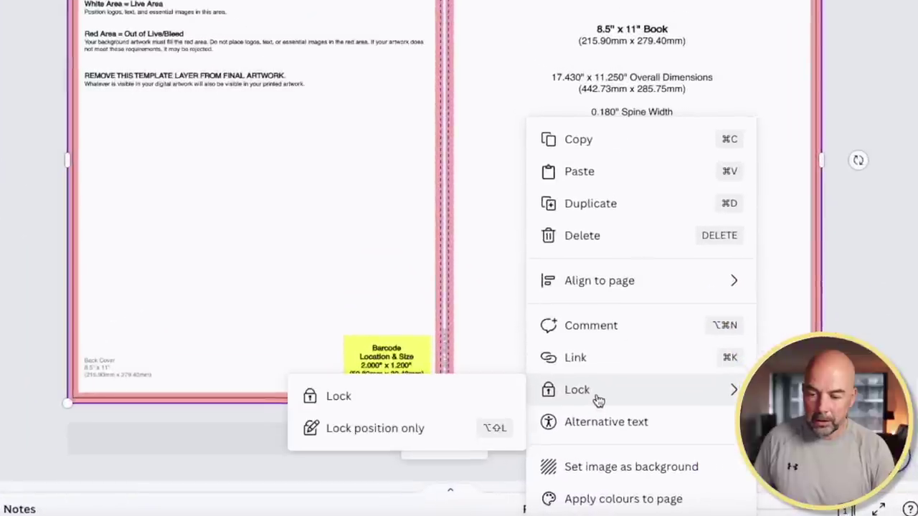
pyautogui.click(394, 438)
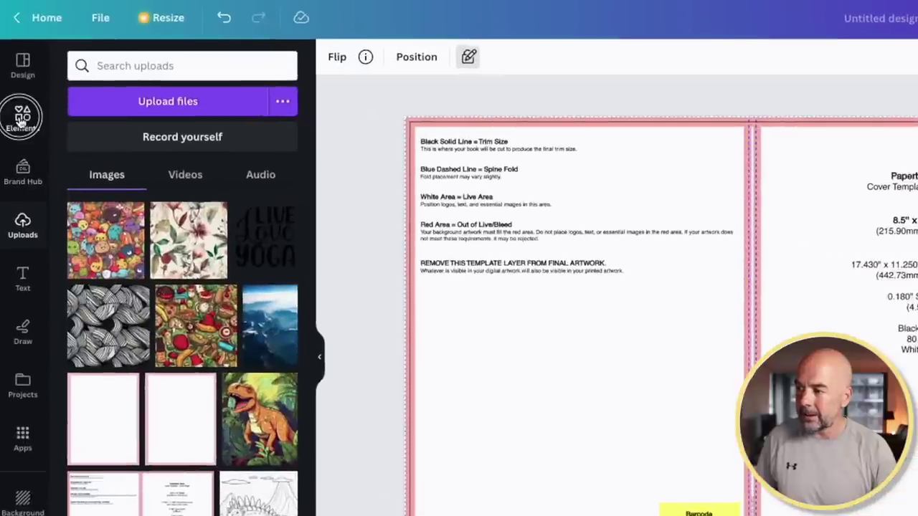
# Stretch a pale-yellow square over the back cover, about 8.8 × 11.2in, trimmed at the spine.
pyautogui.click(21, 119)
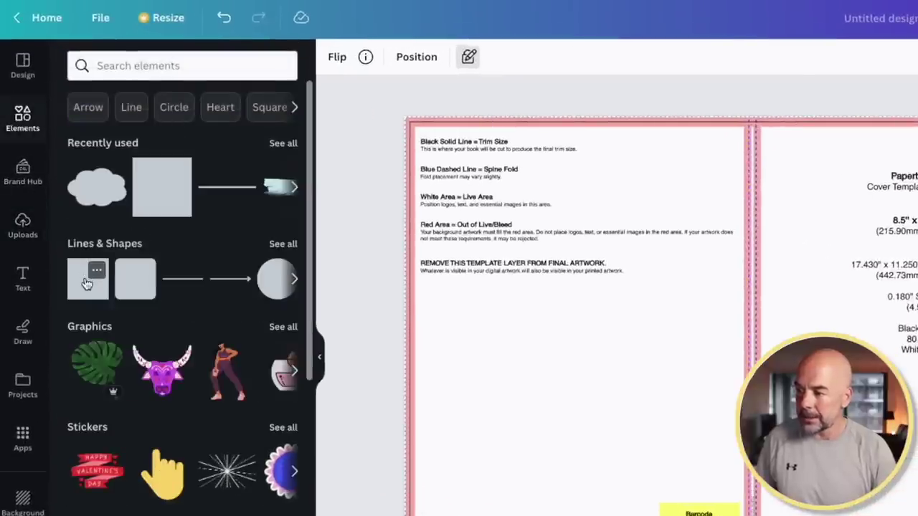
pyautogui.click(86, 285)
pyautogui.moveTo(682, 310); pyautogui.dragTo(358, 166)
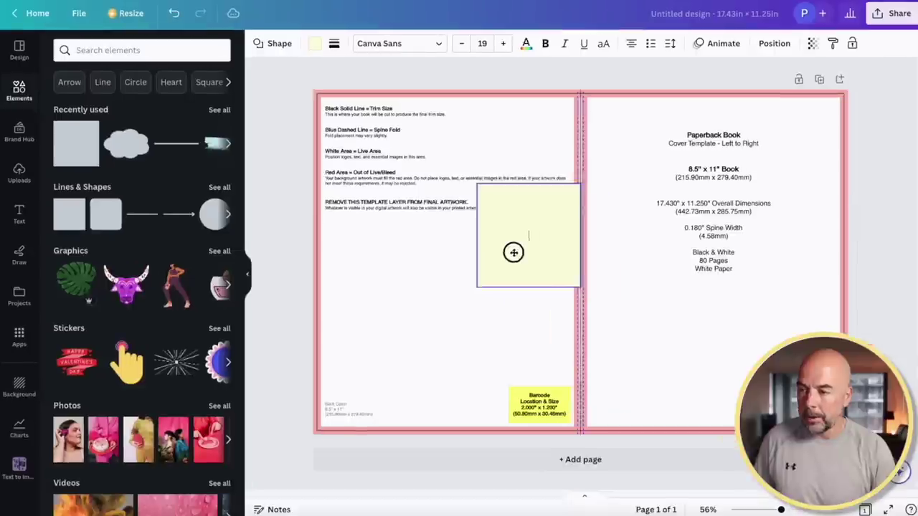
pyautogui.moveTo(416, 193); pyautogui.dragTo(581, 434)
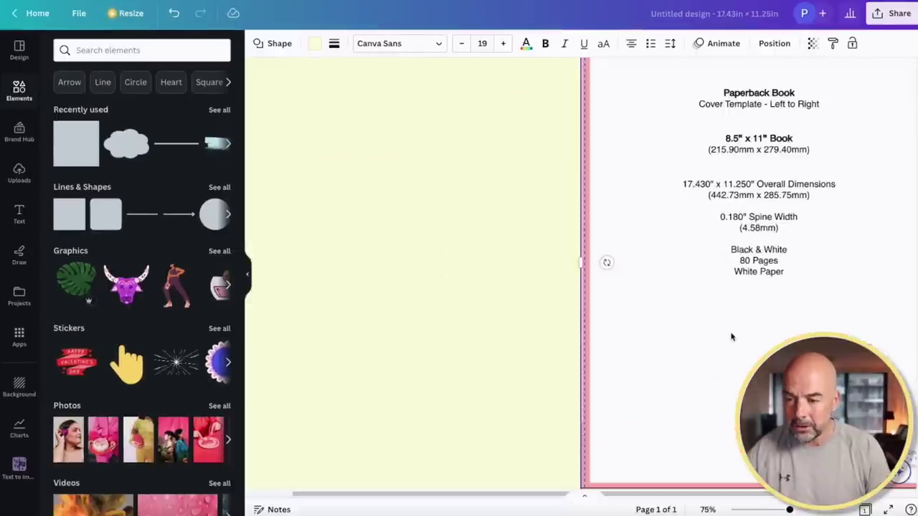
pyautogui.hotkey('ctrl', '+')
pyautogui.hotkey('ctrl', '+')
pyautogui.hotkey('ctrl', '+')
pyautogui.moveTo(584, 265); pyautogui.dragTo(590, 262)
pyautogui.hotkey('ctrl', '-')
pyautogui.hotkey('ctrl', '-')
pyautogui.hotkey('ctrl', '-')
pyautogui.hotkey('ctrl', '-')
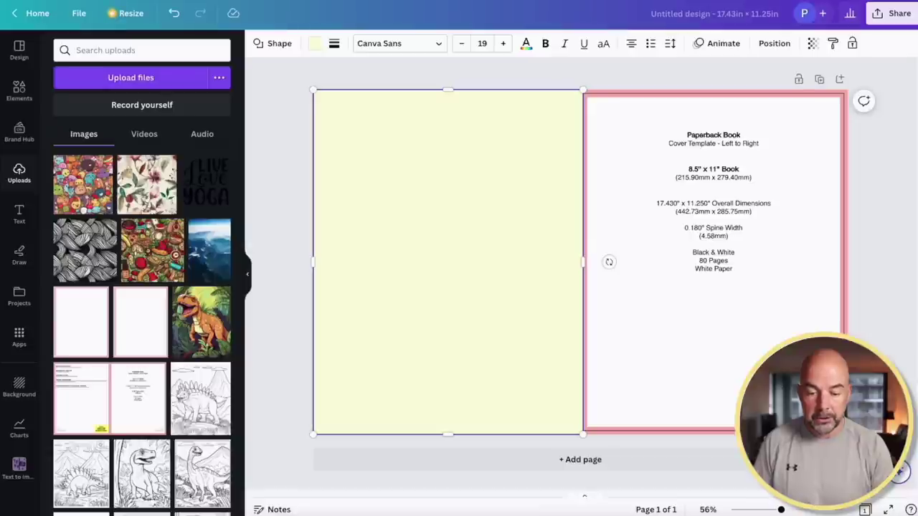
# Upload the floral pattern and place it as a small tile at the cover's top edge.
pyautogui.moveTo(871, 346); pyautogui.dragTo(141, 248)
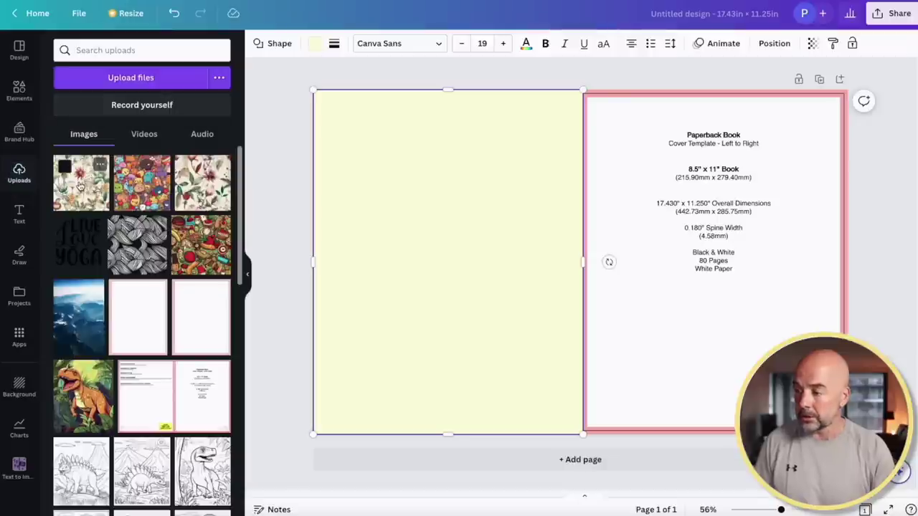
pyautogui.click(80, 185)
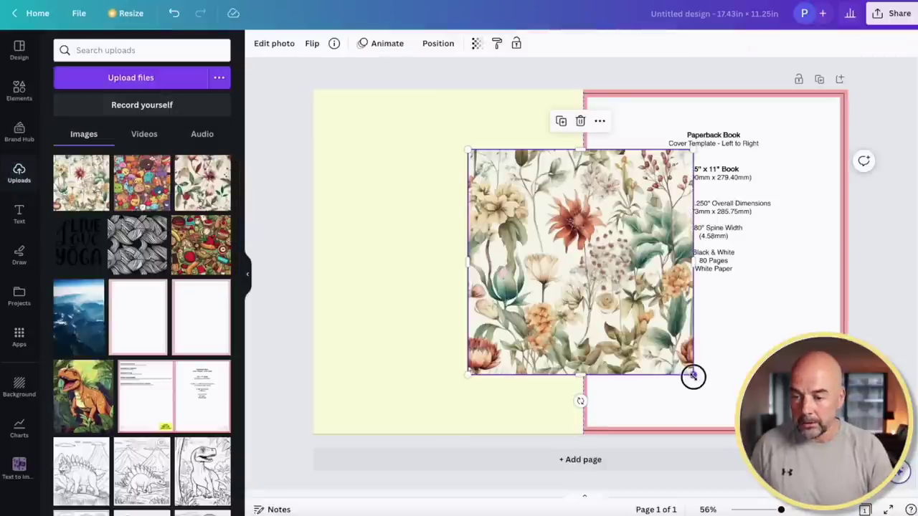
pyautogui.moveTo(693, 375); pyautogui.dragTo(581, 262)
pyautogui.moveTo(525, 230); pyautogui.dragTo(526, 170)
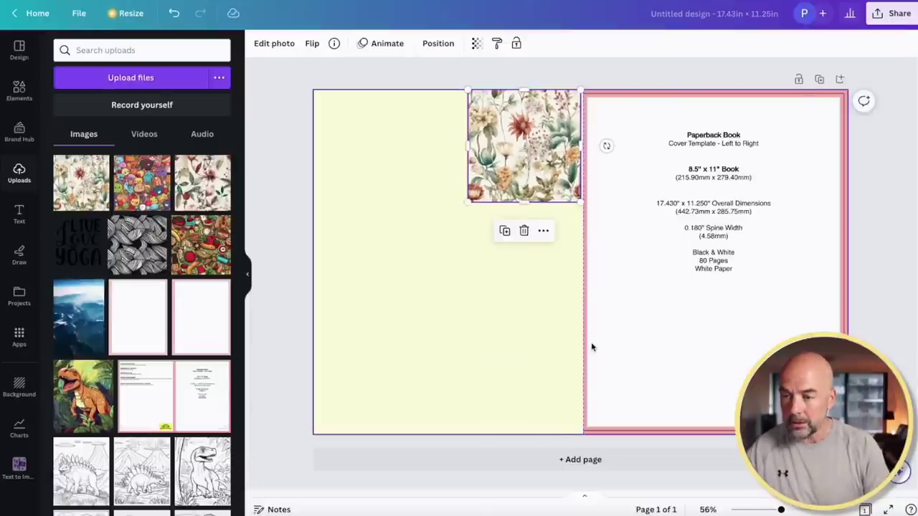
# Copy the floral tile to its right along the top edge.
pyautogui.scroll(3, 592, 345)
pyautogui.scroll(2, 609, 303)
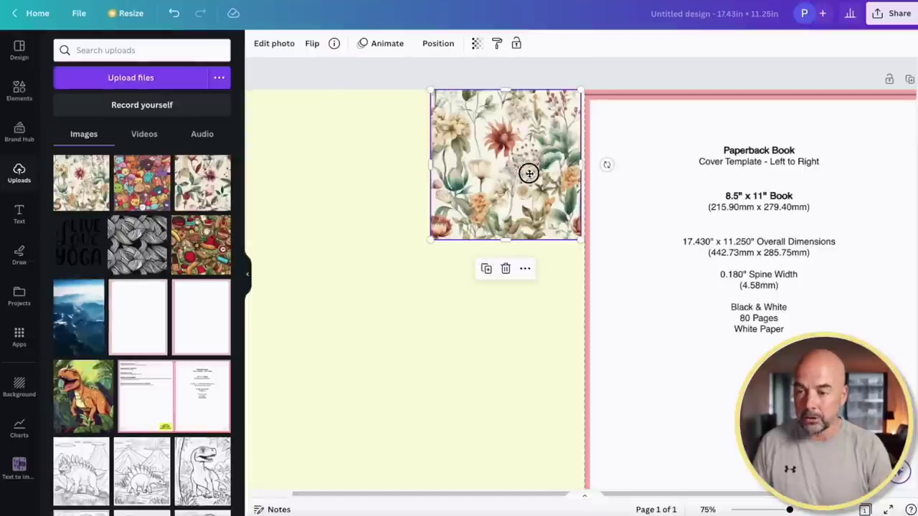
pyautogui.moveTo(528, 172); pyautogui.dragTo(815, 176)
# Group the three top floral tiles into a single row.
pyautogui.click(685, 287)
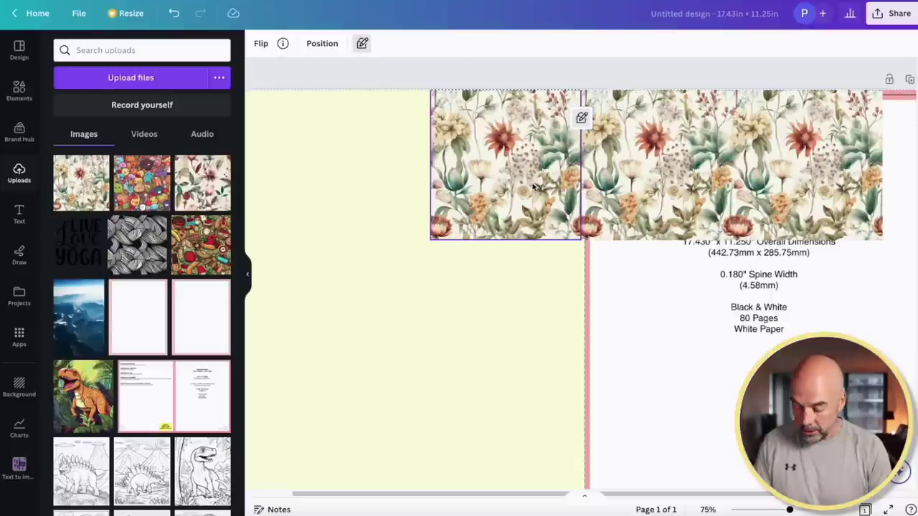
pyautogui.click(511, 172)
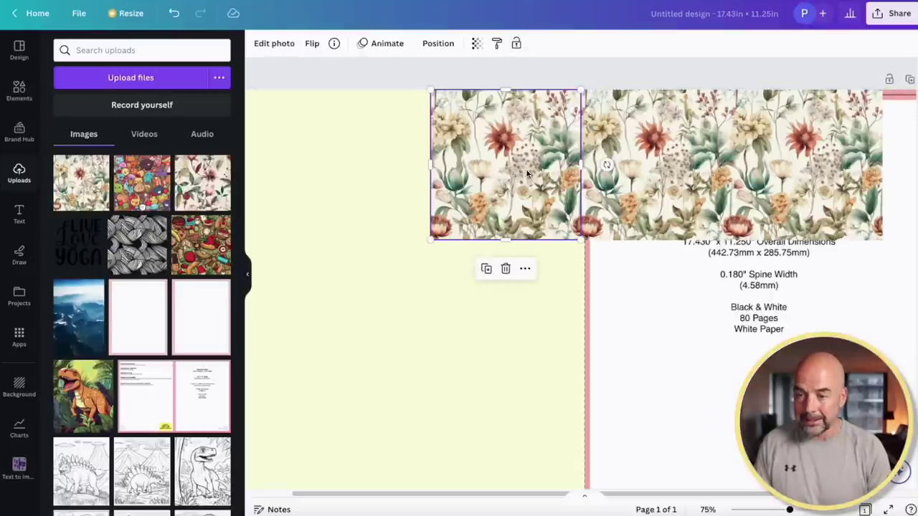
pyautogui.keyDown('shift'); pyautogui.click(638, 172); pyautogui.keyUp('shift')
pyautogui.keyDown('shift'); pyautogui.click(782, 179); pyautogui.keyUp('shift')
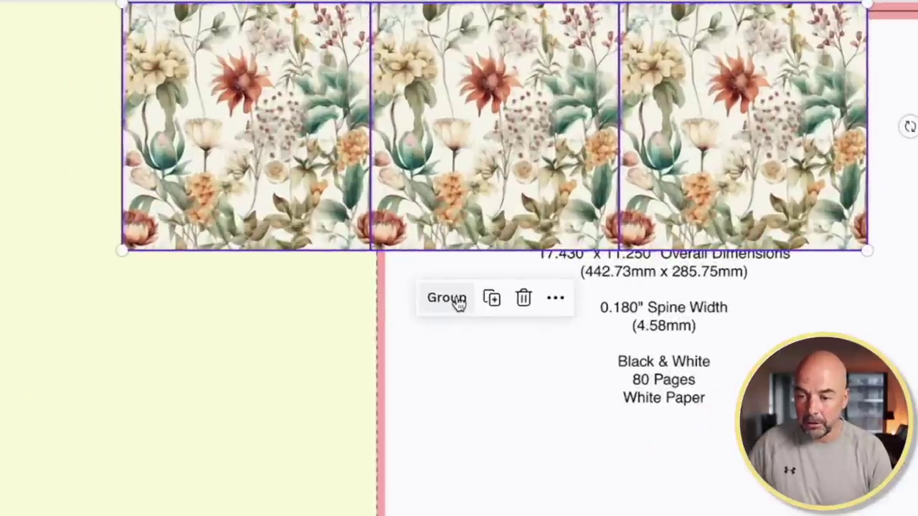
pyautogui.click(458, 304)
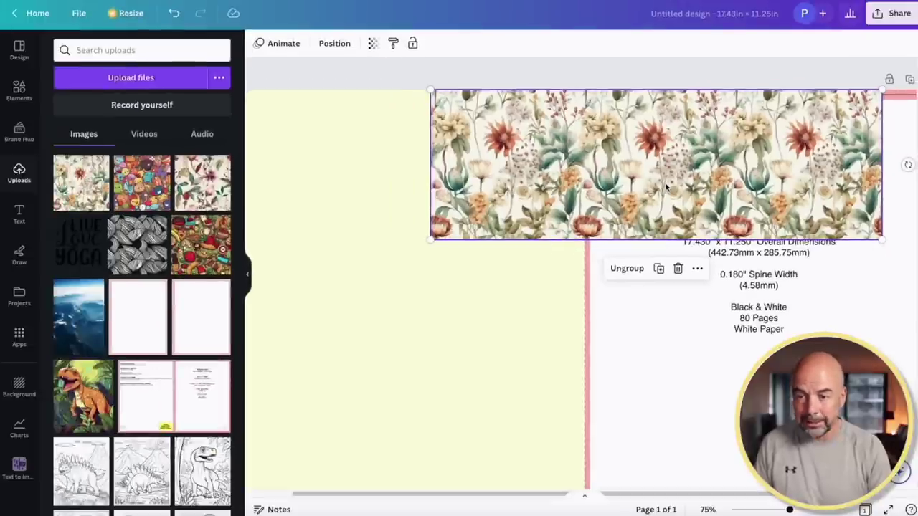
# Copy the floral row twice beneath itself and group all three rows into one block.
pyautogui.moveTo(665, 183); pyautogui.dragTo(666, 337)
pyautogui.scroll(-3, 667, 287)
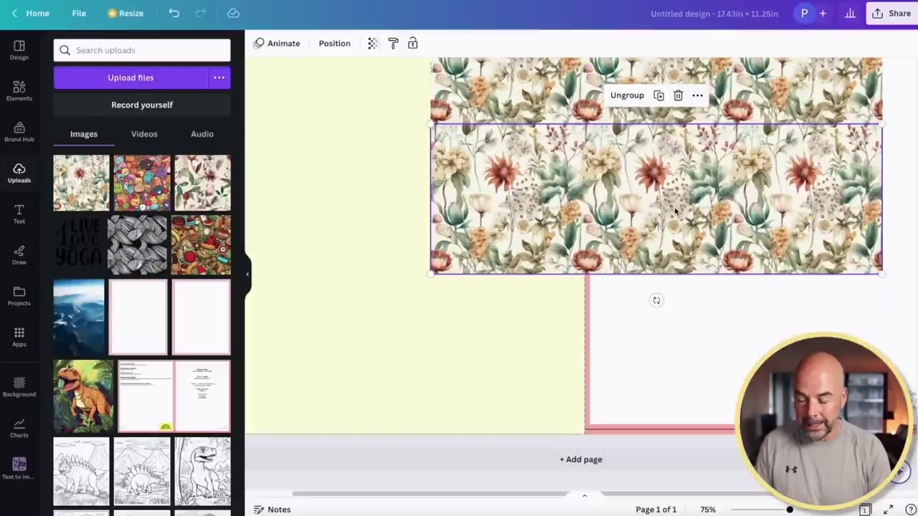
pyautogui.moveTo(674, 208); pyautogui.dragTo(661, 344)
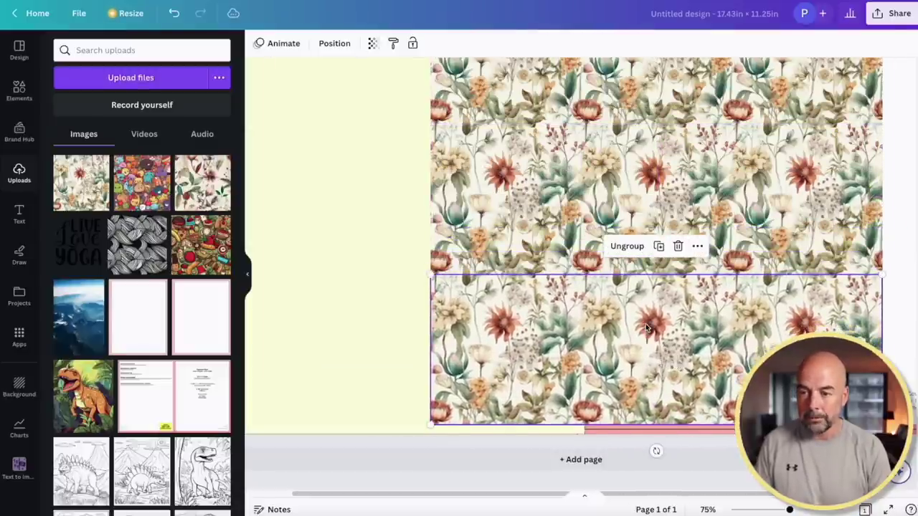
pyautogui.scroll(1, 645, 328)
pyautogui.scroll(-3, 640, 381)
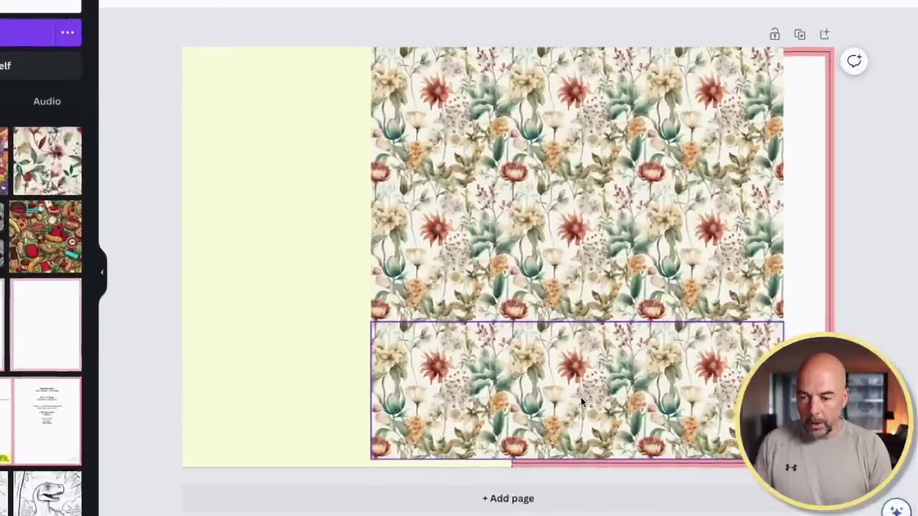
pyautogui.click(640, 381)
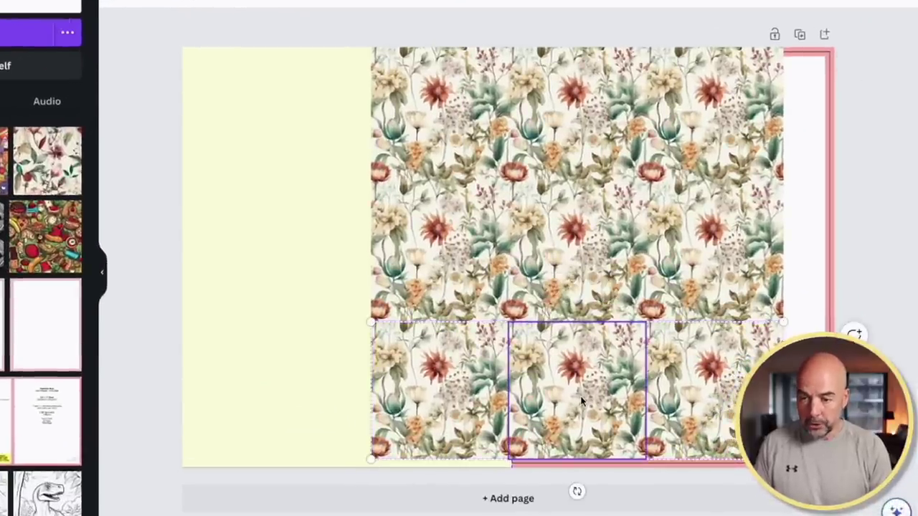
pyautogui.keyDown('shift'); pyautogui.click(594, 260); pyautogui.keyUp('shift')
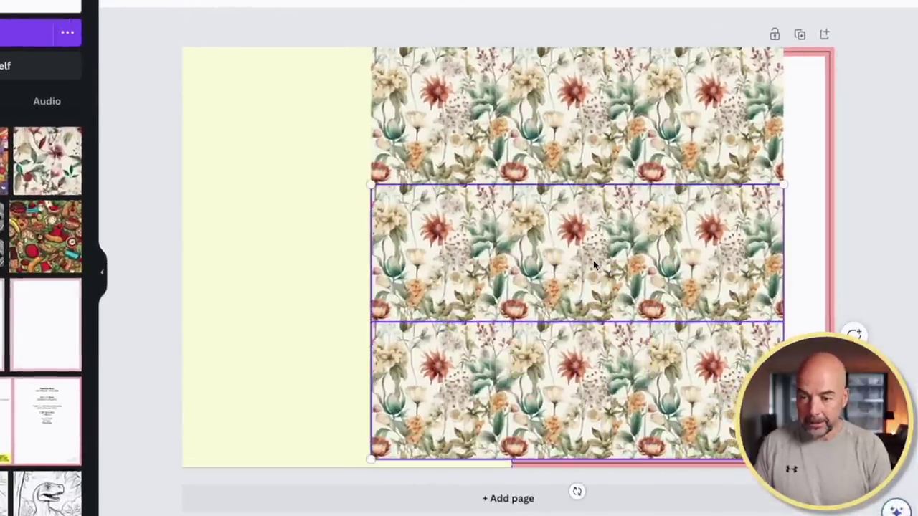
pyautogui.keyDown('shift'); pyautogui.click(589, 131); pyautogui.keyUp('shift')
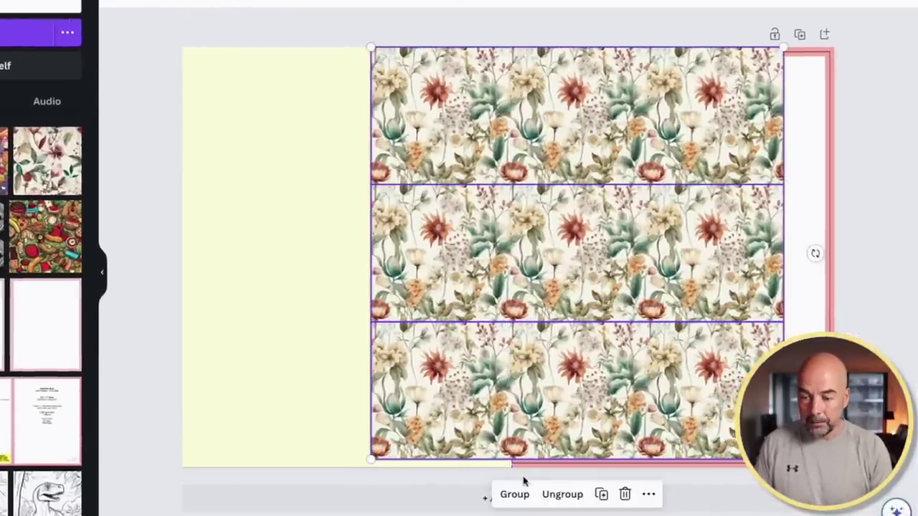
pyautogui.click(515, 495)
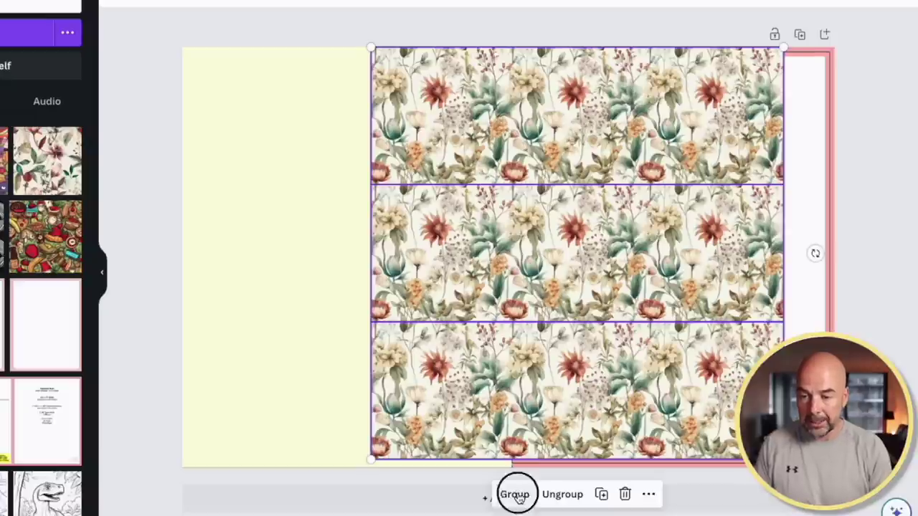
# Move the floral block to the top edge and enlarge it over the front cover and spine.
pyautogui.moveTo(564, 314); pyautogui.dragTo(526, 296)
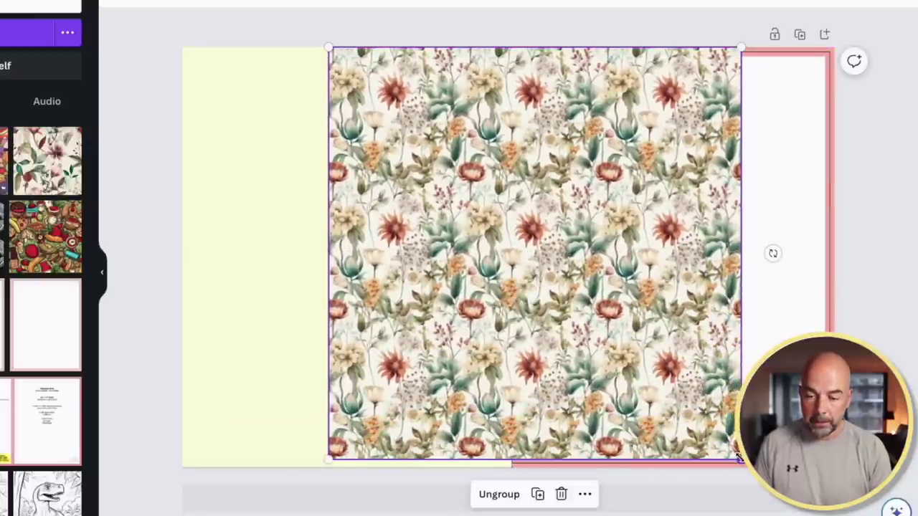
pyautogui.moveTo(739, 457); pyautogui.dragTo(771, 508)
pyautogui.moveTo(515, 287); pyautogui.dragTo(558, 285)
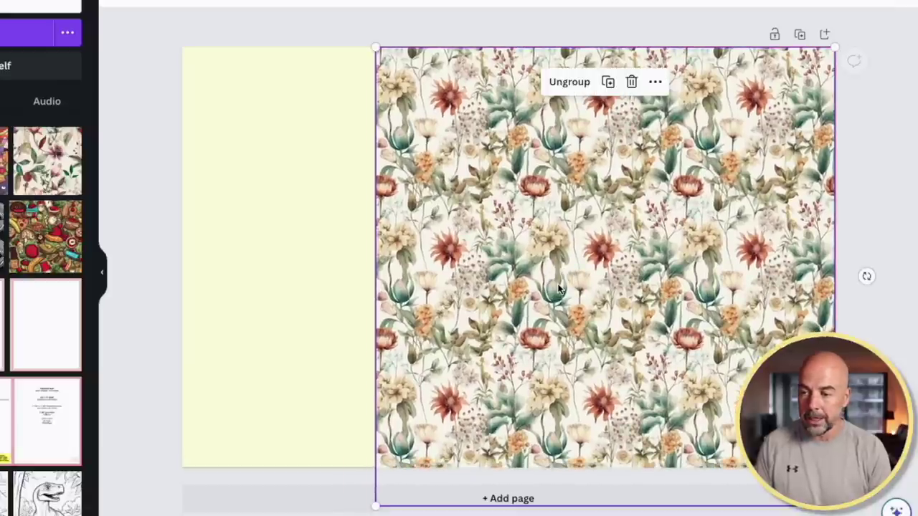
pyautogui.click(333, 172)
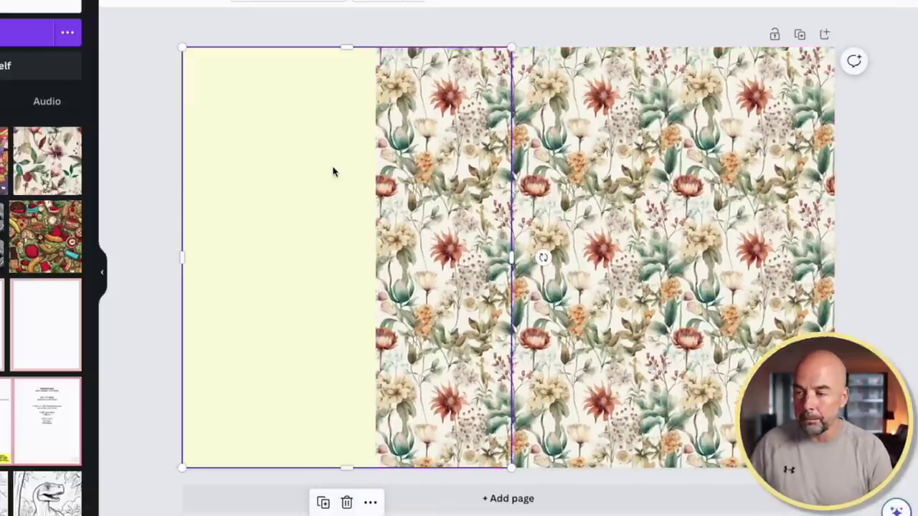
# Bring the pale yellow rectangle in front of the floral pattern.
pyautogui.click(273, 144)
pyautogui.rightClick(281, 271)
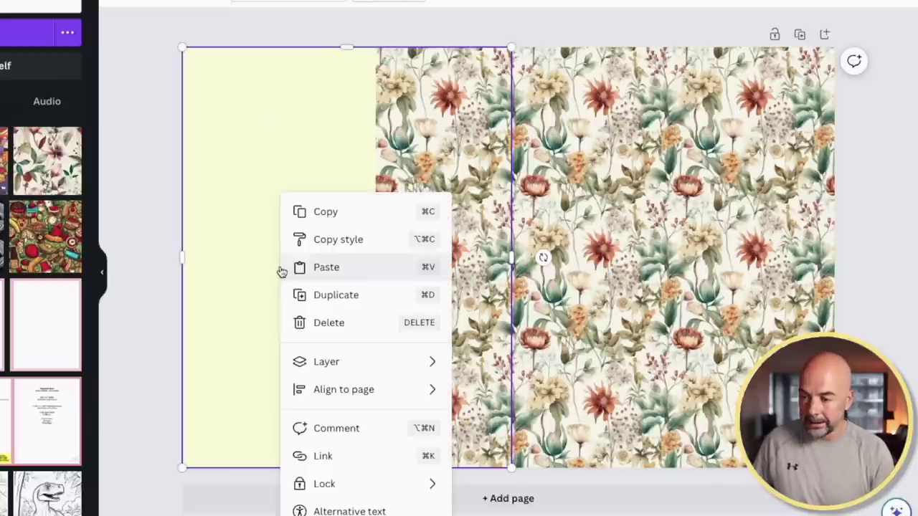
pyautogui.moveTo(332, 363)
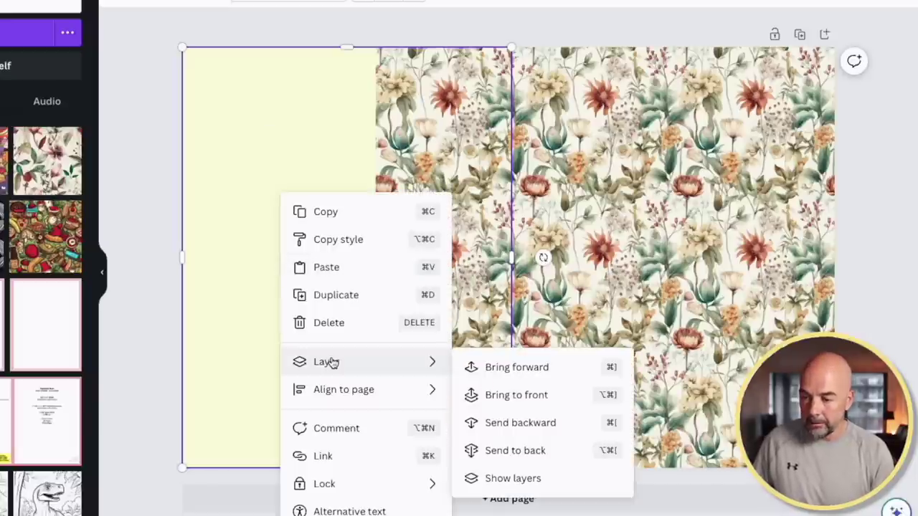
pyautogui.click(471, 369)
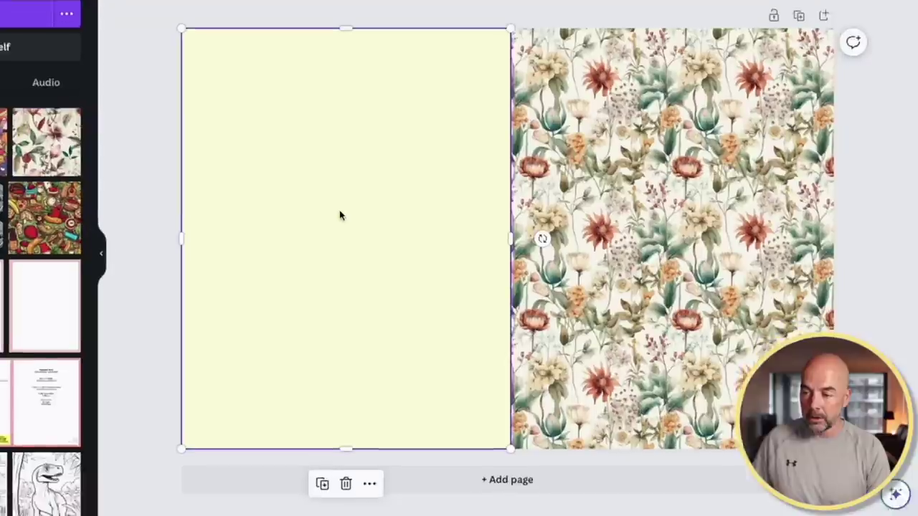
# Lock the pale yellow panel's position only.
pyautogui.rightClick(341, 236)
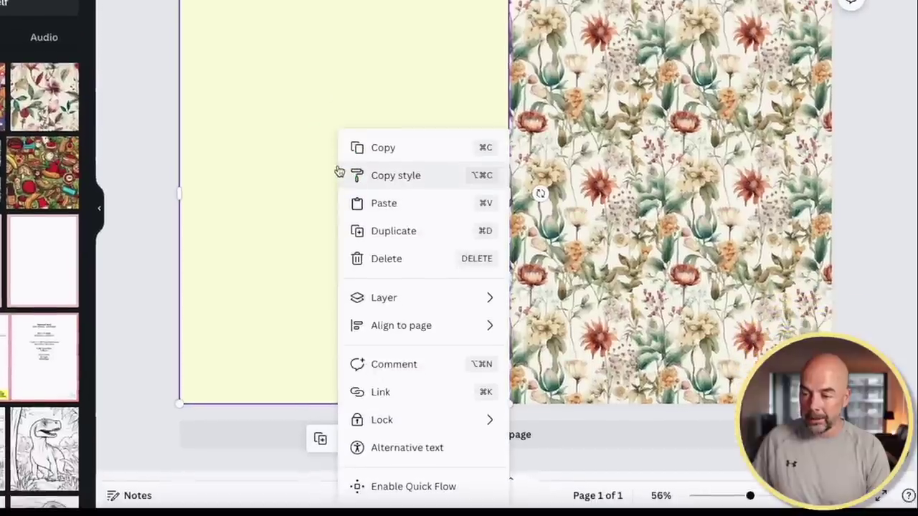
pyautogui.moveTo(435, 426)
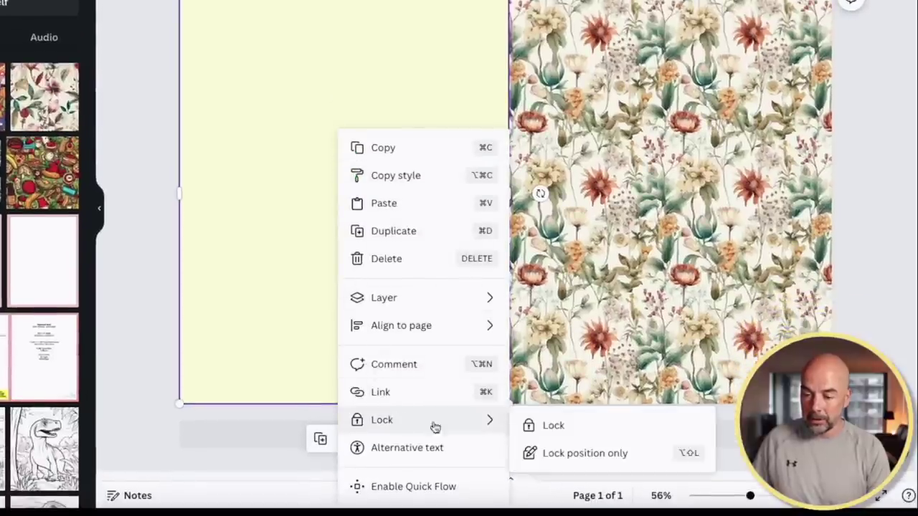
pyautogui.click(529, 453)
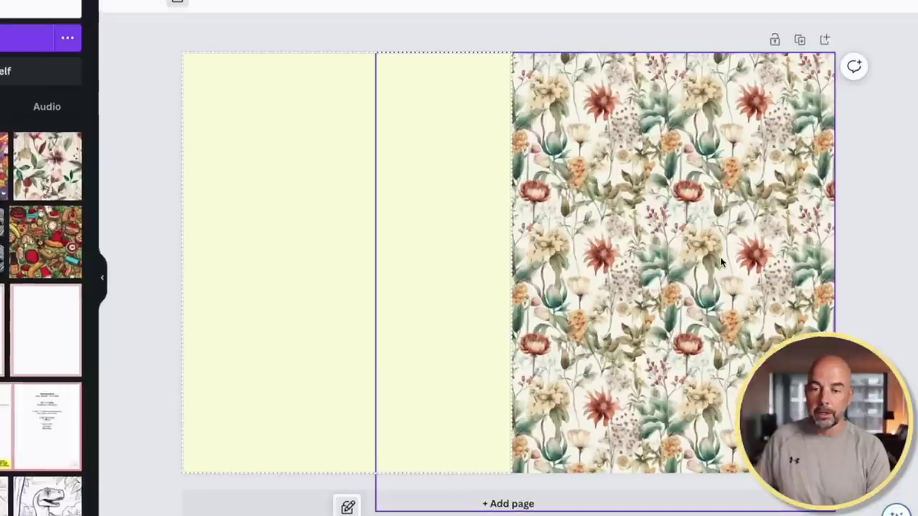
# Stretch the floral pattern so it reaches the page's right edge.
pyautogui.moveTo(703, 189); pyautogui.dragTo(664, 156)
pyautogui.moveTo(667, 225); pyautogui.dragTo(756, 227)
pyautogui.hotkey('ctrl', 'z')
pyautogui.hotkey('ctrl', 'z')
pyautogui.hotkey('ctrl', 'z')
pyautogui.hotkey('ctrl', 'z')
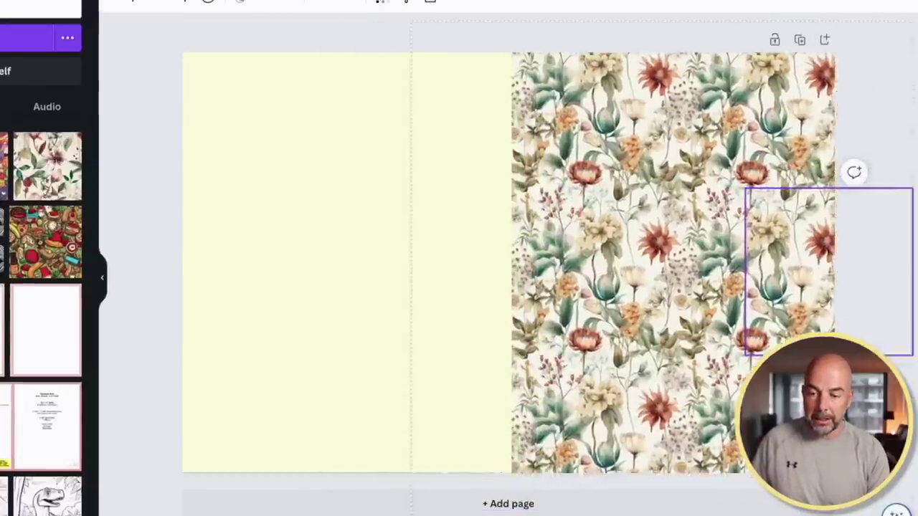
pyautogui.hotkey('ctrl', 'z')
pyautogui.hotkey('ctrl', 'z')
pyautogui.hotkey('ctrl', 'z')
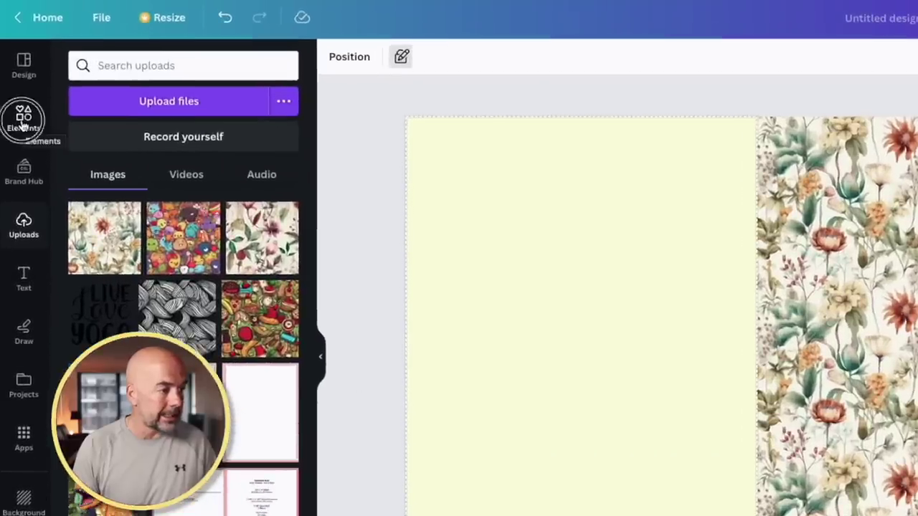
# Search Elements for 'brush' and place the light-blue brush stroke atop the floral front cover.
pyautogui.click(18, 95)
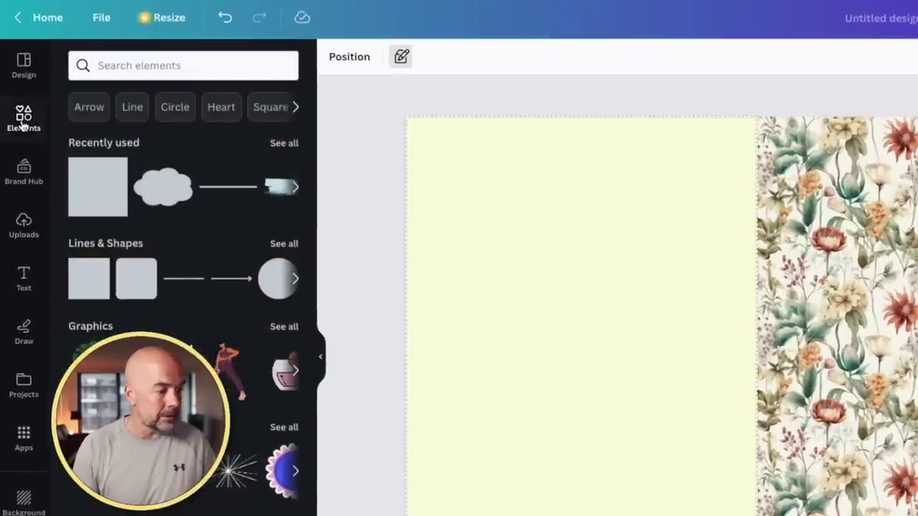
pyautogui.click(142, 67)
pyautogui.write('brush')
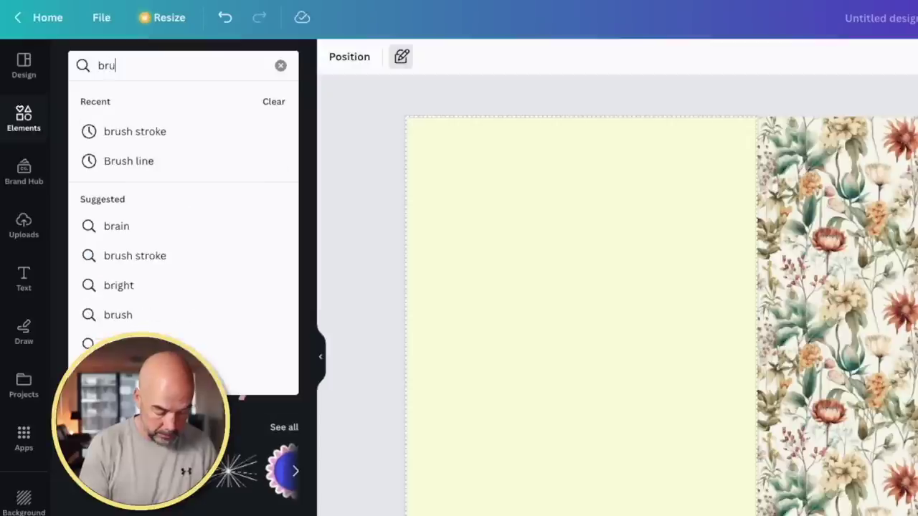
pyautogui.click(129, 132)
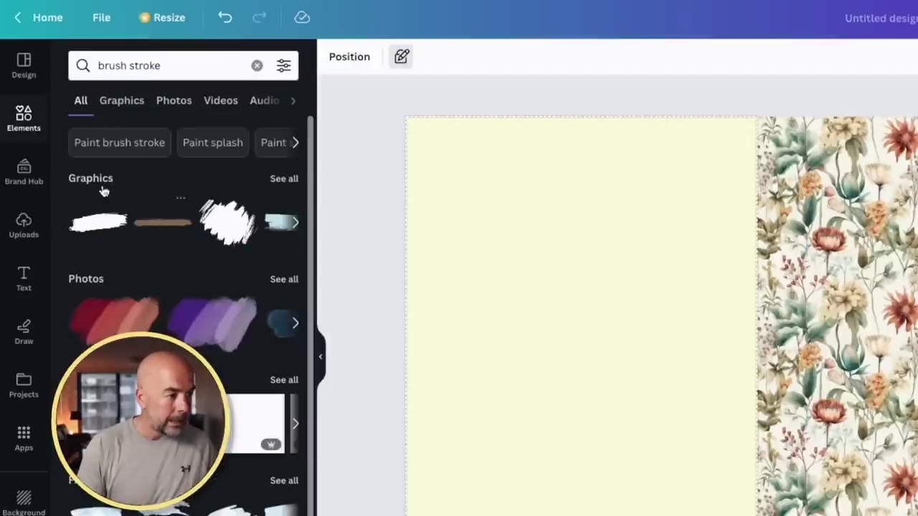
pyautogui.click(278, 180)
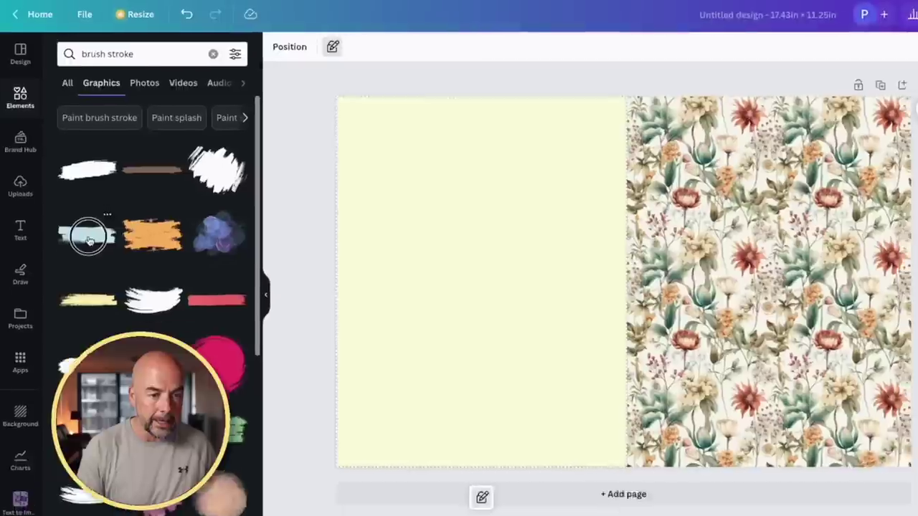
pyautogui.click(106, 289)
pyautogui.moveTo(593, 262)
pyautogui.mouseDown()
pyautogui.moveTo(684, 226)
pyautogui.moveTo(746, 172)
pyautogui.moveTo(729, 167)
pyautogui.mouseUp()
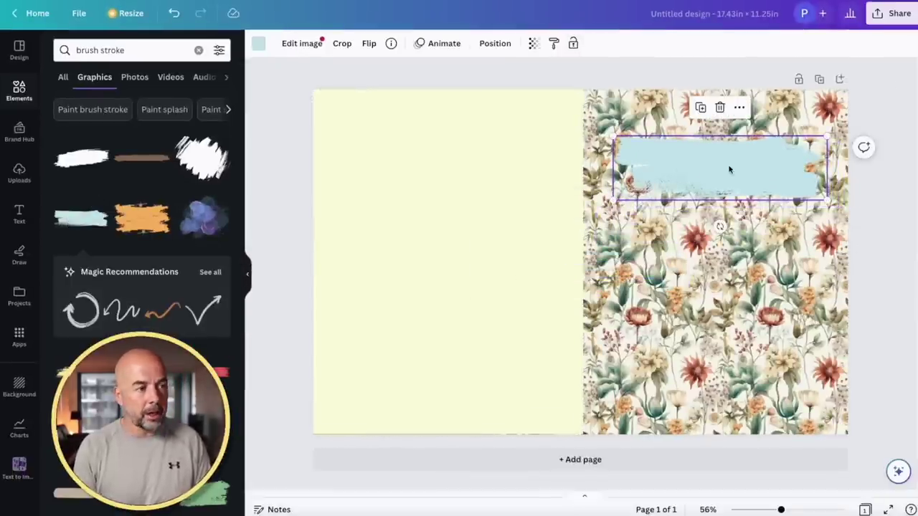
pyautogui.click(259, 48)
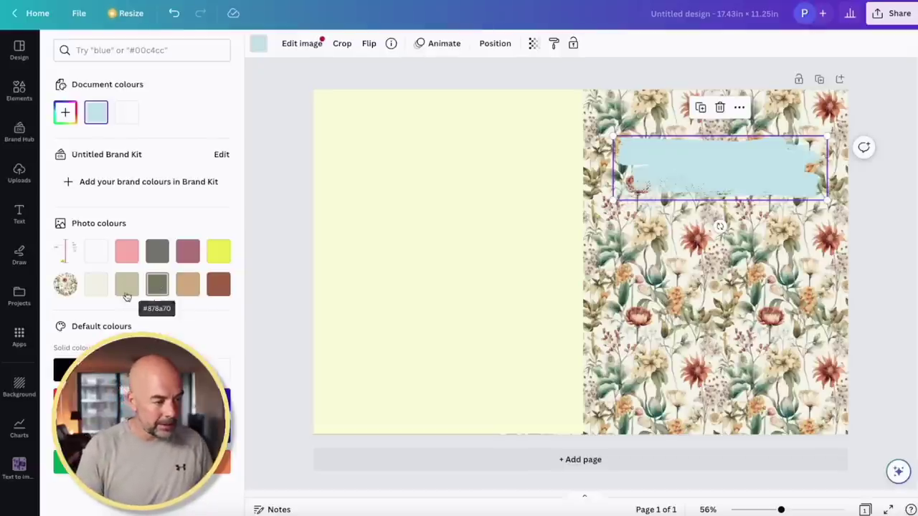
# Recolour the stroke #878a70, duplicate it overlapping below, and group both strokes.
pyautogui.click(159, 285)
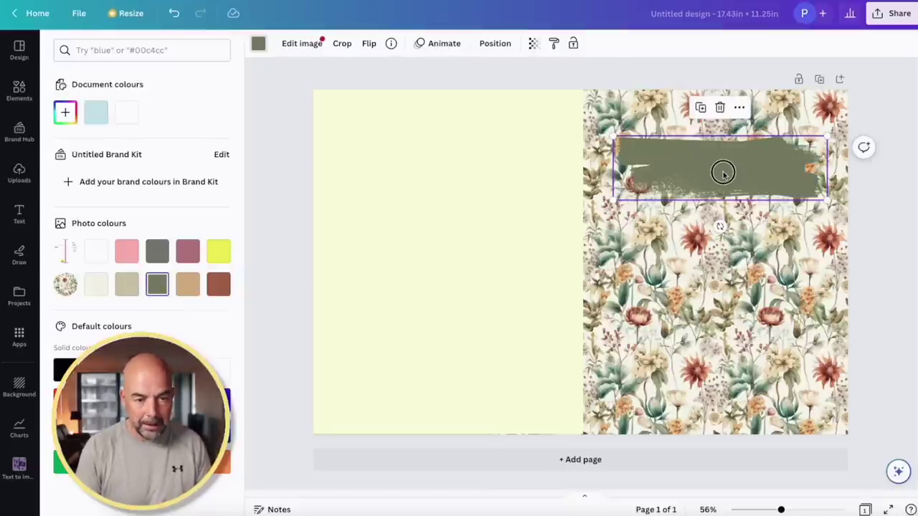
pyautogui.moveTo(723, 174)
pyautogui.mouseDown()
pyautogui.moveTo(725, 205)
pyautogui.moveTo(710, 215)
pyautogui.mouseUp()
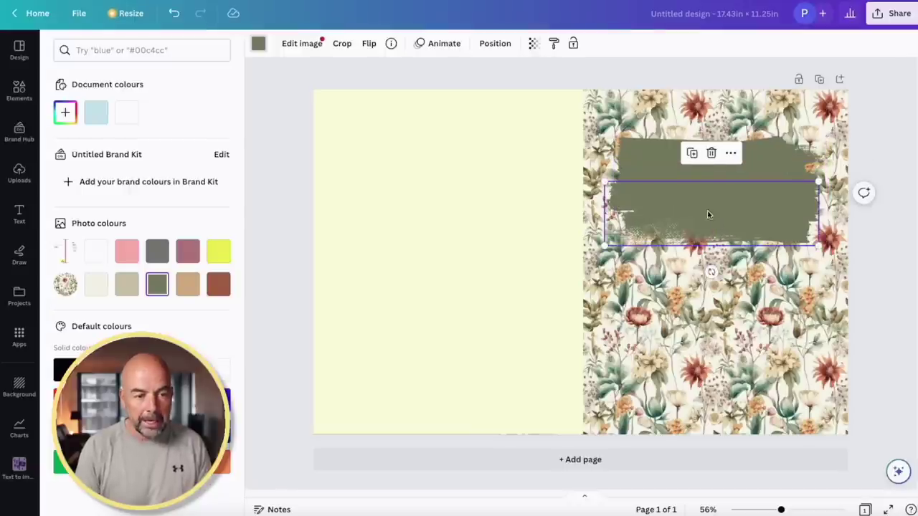
pyautogui.click(661, 150)
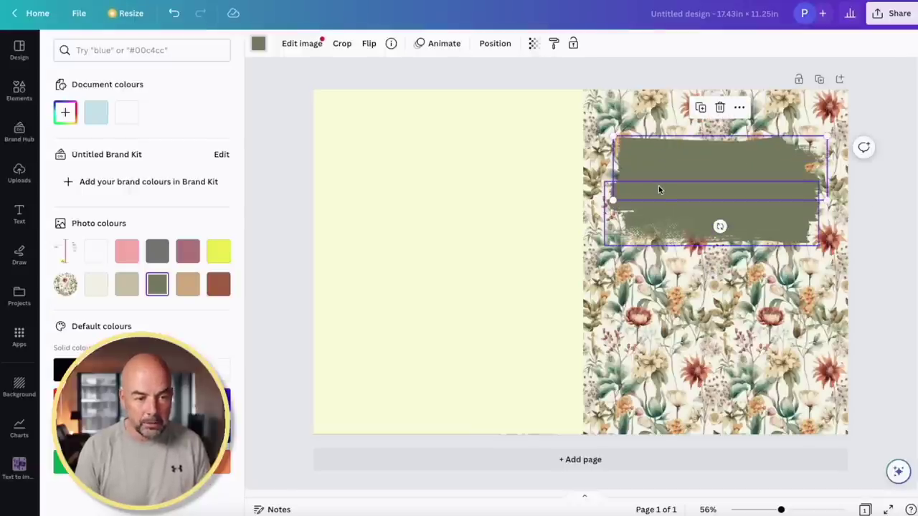
pyautogui.keyDown('shift'); pyautogui.click(662, 229); pyautogui.keyUp('shift')
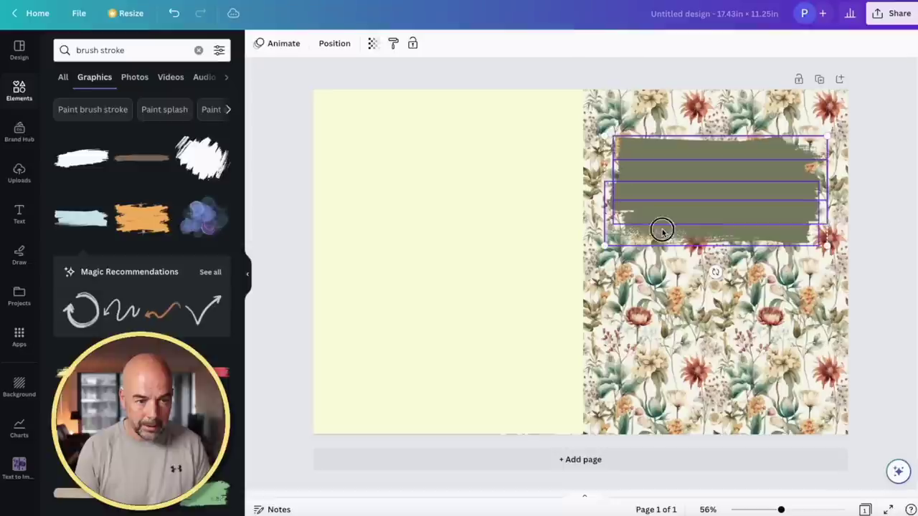
pyautogui.click(683, 107)
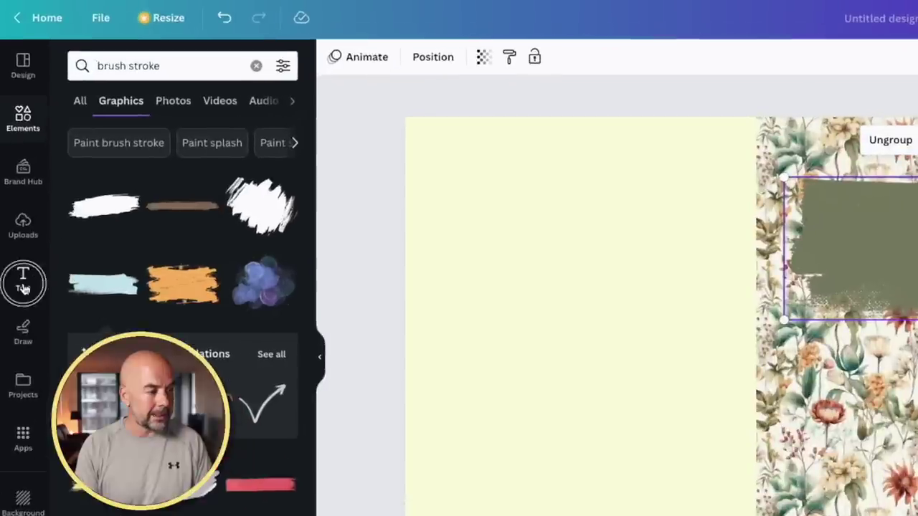
# Add a subheading on the green stroke reading 'Mom's'.
pyautogui.click(20, 215)
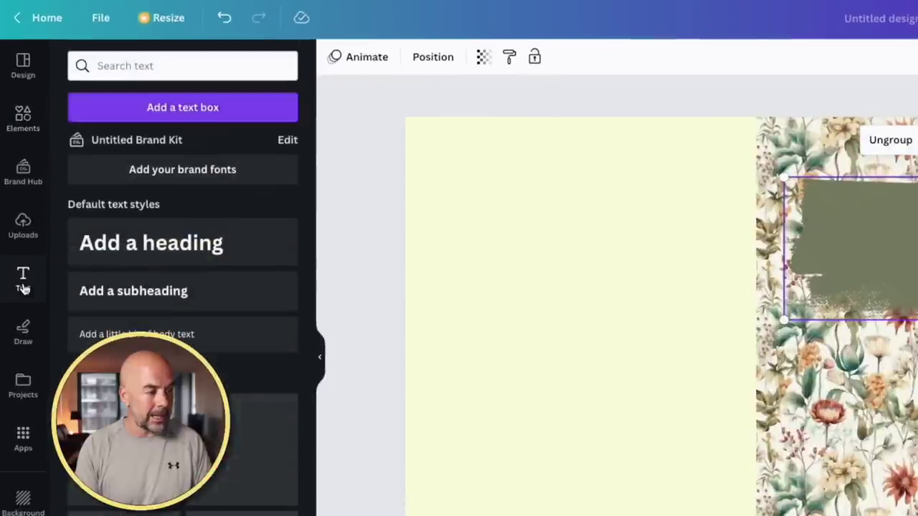
pyautogui.click(174, 291)
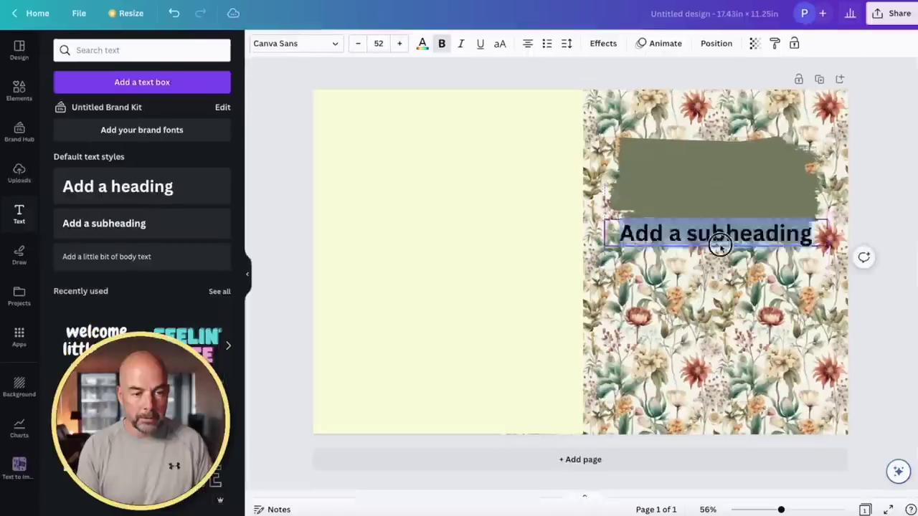
pyautogui.moveTo(720, 246); pyautogui.dragTo(727, 206)
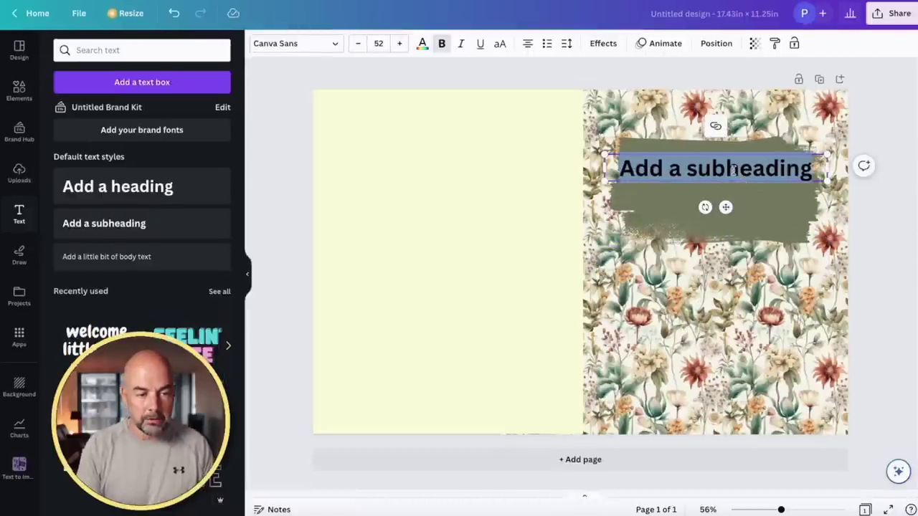
pyautogui.write("Mom's")
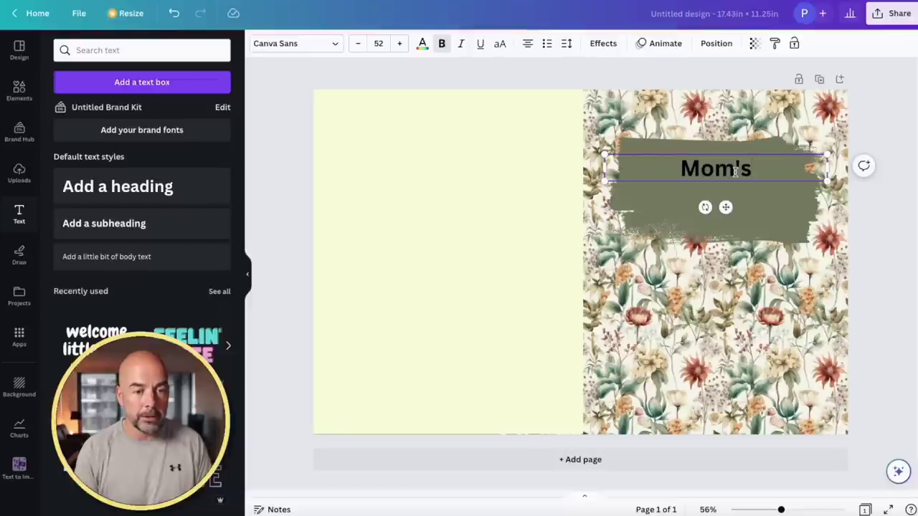
# Set 'Mom's' in Brittany, enlarge it to about 72.7, and centre it on the stroke.
pyautogui.doubleClick(735, 172)
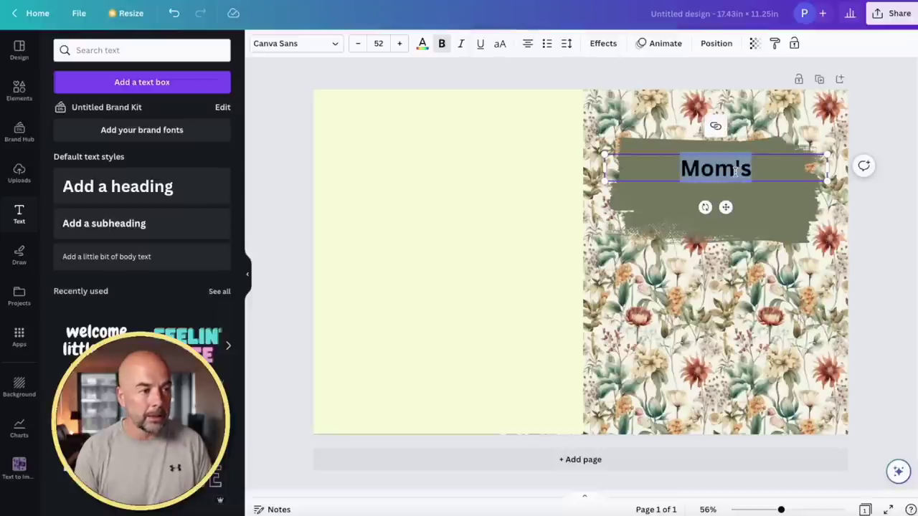
pyautogui.click(337, 46)
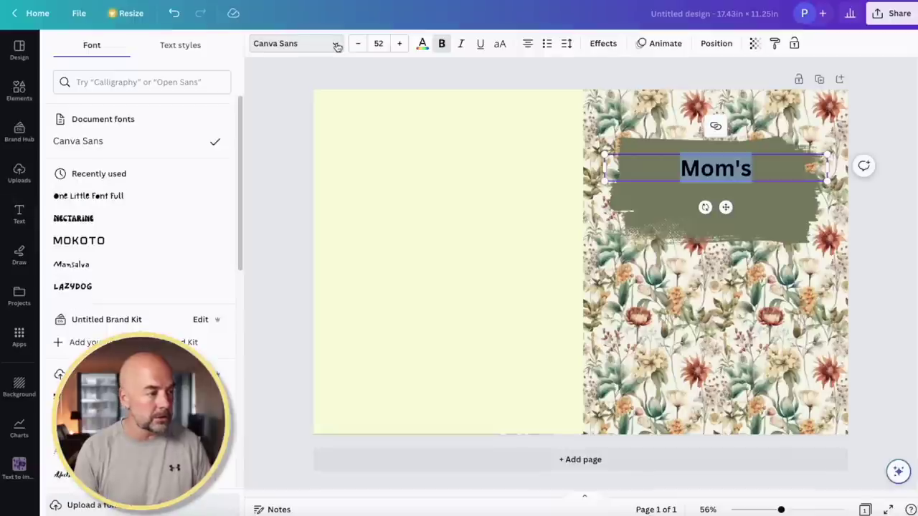
pyautogui.scroll(-3, 141, 219)
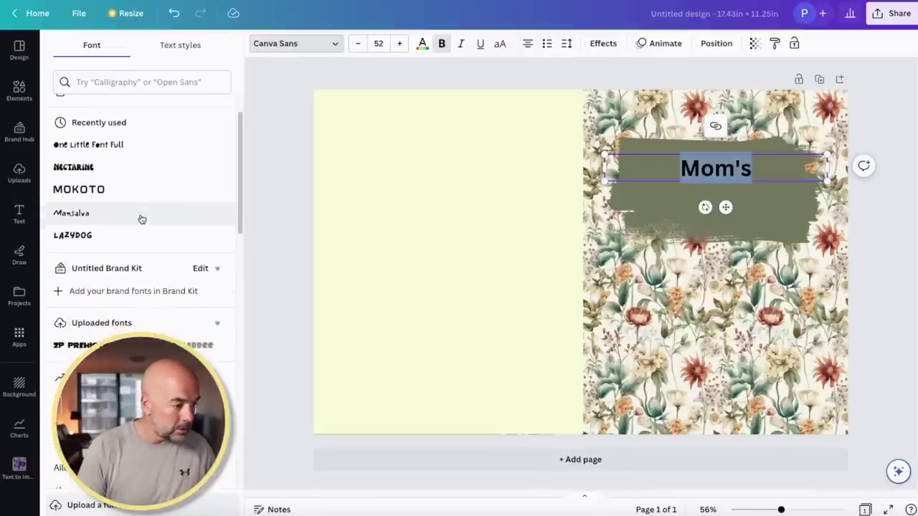
pyautogui.click(143, 82)
pyautogui.write('britt')
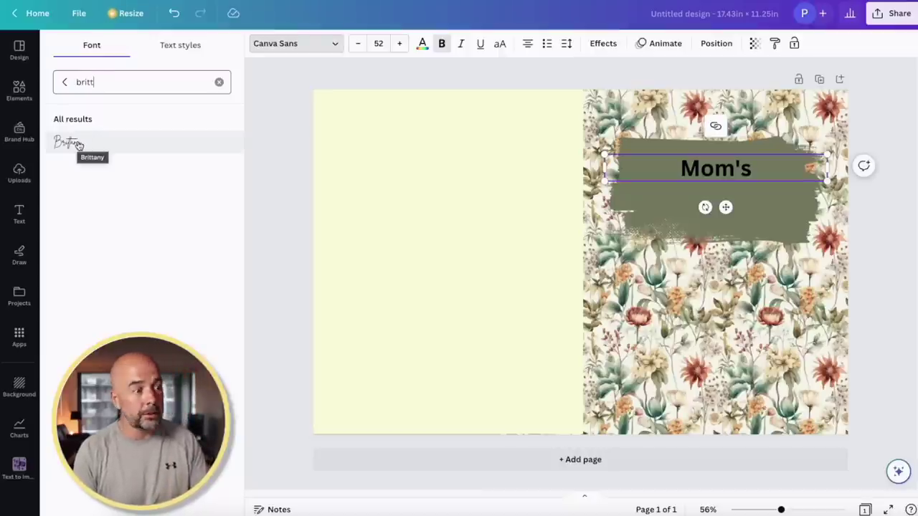
pyautogui.click(77, 144)
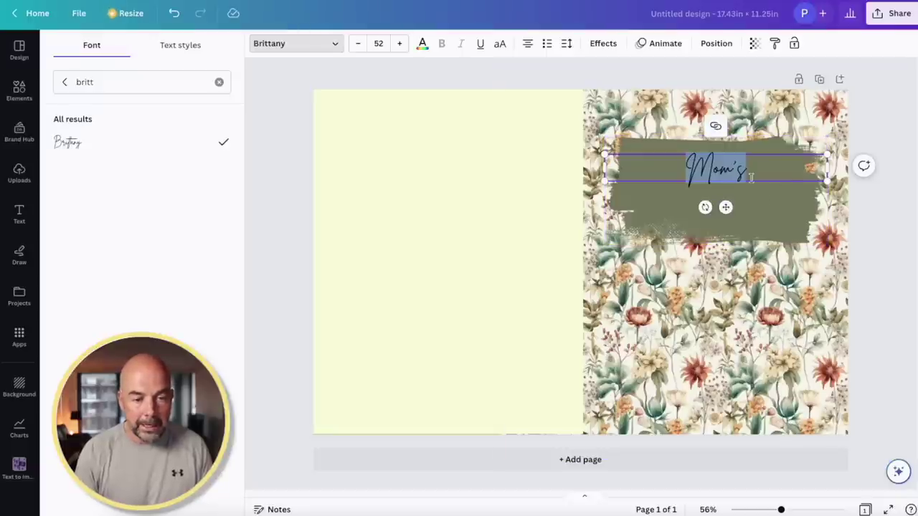
pyautogui.moveTo(831, 185); pyautogui.dragTo(908, 232)
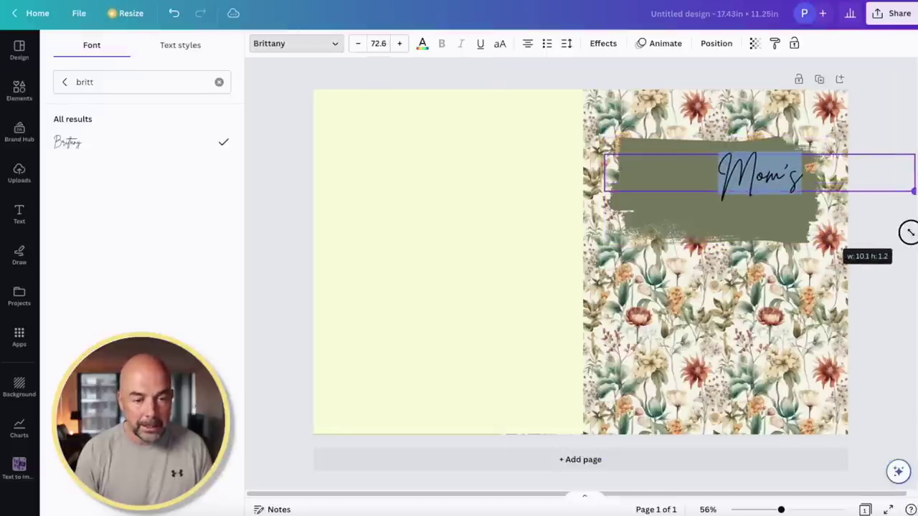
pyautogui.moveTo(772, 172); pyautogui.dragTo(708, 161)
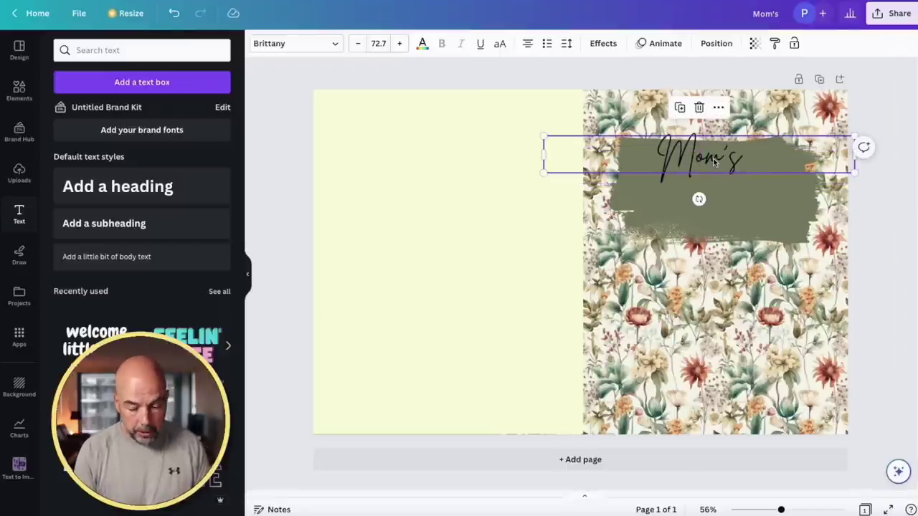
# Copy the title line below 'Mom's' and change its text to 'Journal'.
pyautogui.moveTo(714, 159); pyautogui.dragTo(725, 204)
pyautogui.doubleClick(723, 205)
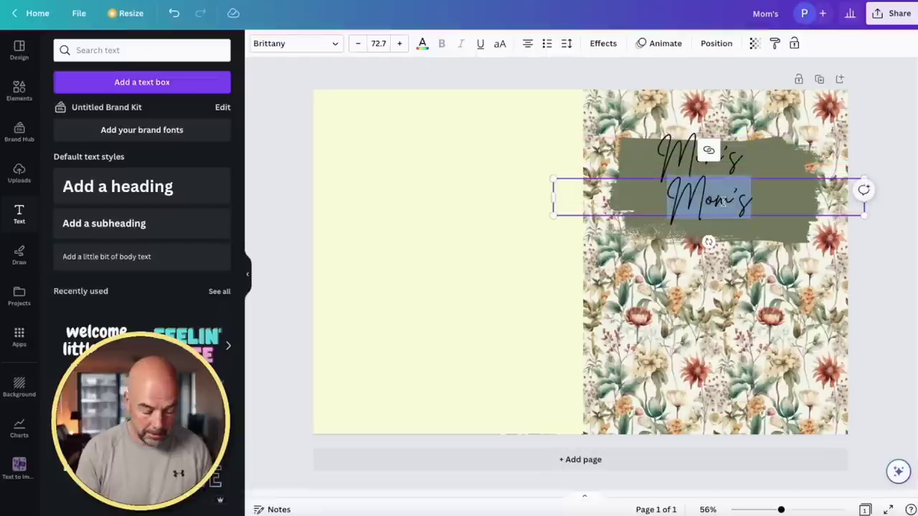
pyautogui.press('BackSpace')
pyautogui.write('Journal')
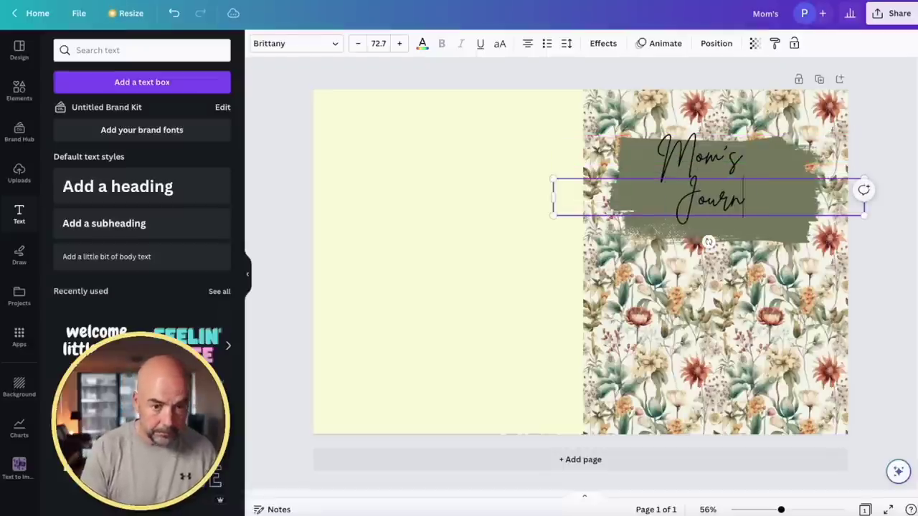
pyautogui.click(885, 285)
pyautogui.moveTo(711, 202); pyautogui.dragTo(679, 196)
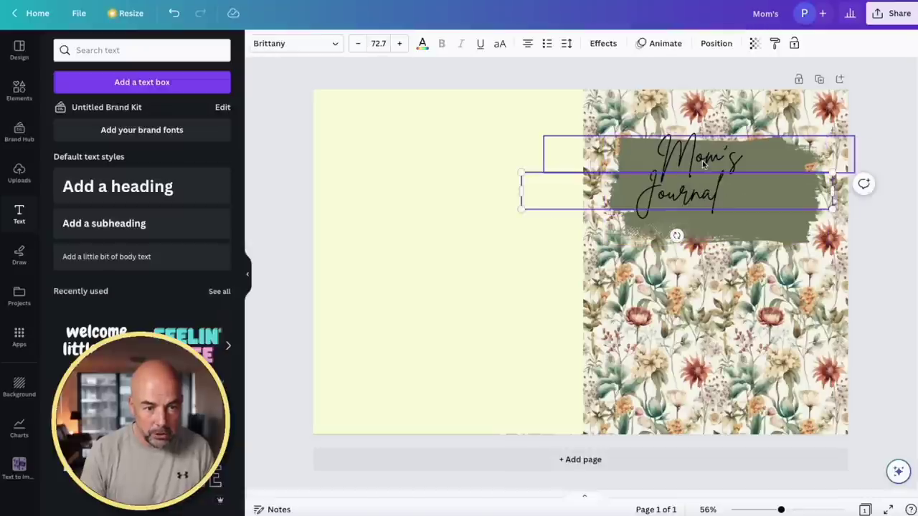
# Enlarge both title lines together to about 84.9 and make them white.
pyautogui.keyDown('shift'); pyautogui.click(703, 163); pyautogui.keyUp('shift')
pyautogui.moveTo(855, 208); pyautogui.dragTo(904, 238)
pyautogui.moveTo(753, 208)
pyautogui.mouseDown()
pyautogui.moveTo(740, 206)
pyautogui.moveTo(751, 211)
pyautogui.mouseUp()
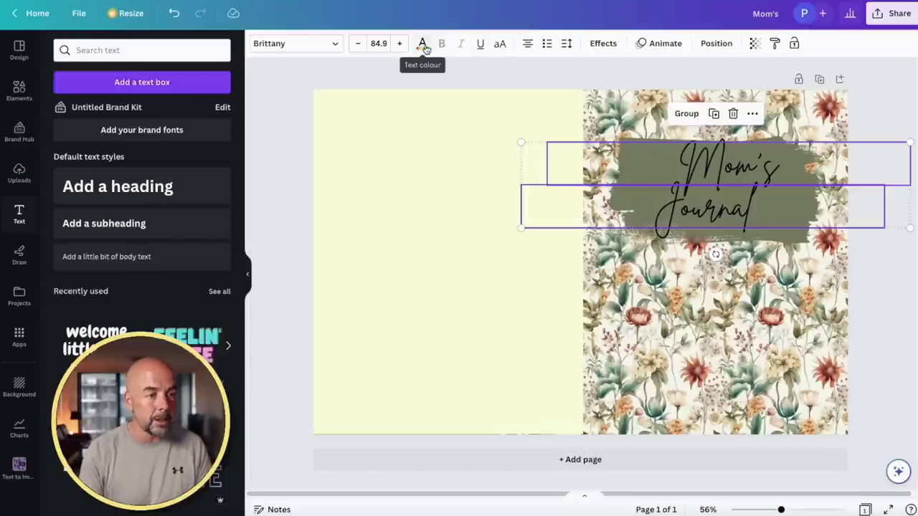
pyautogui.click(423, 45)
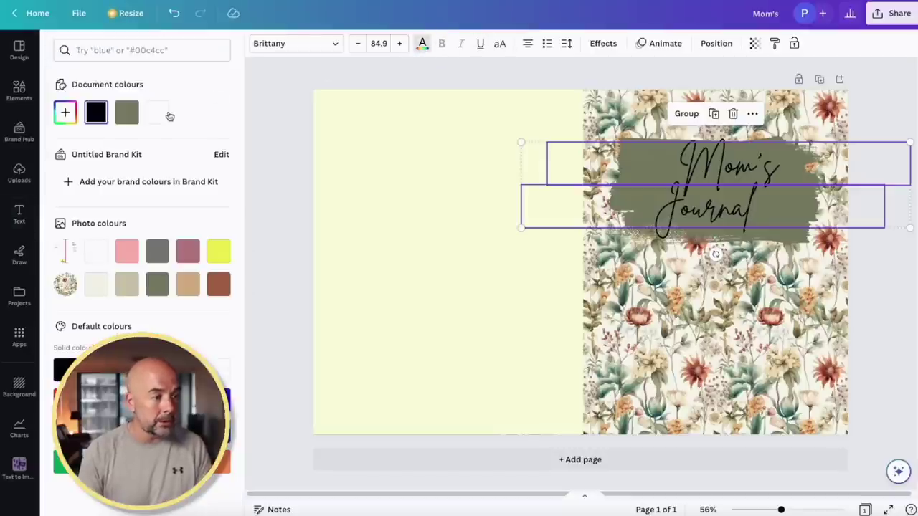
pyautogui.click(161, 114)
pyautogui.click(475, 251)
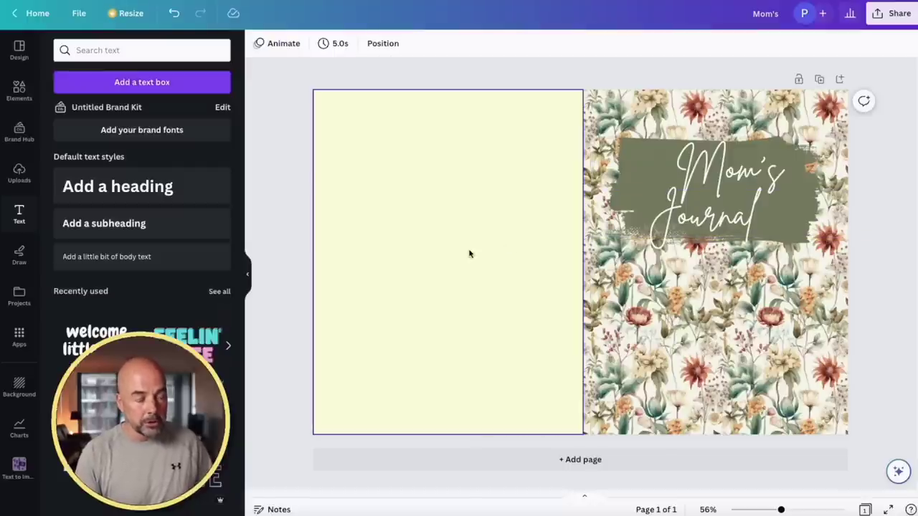
# Fill the back-cover and spine panel with sage green #878a70, matching the title banner.
pyautogui.click(470, 254)
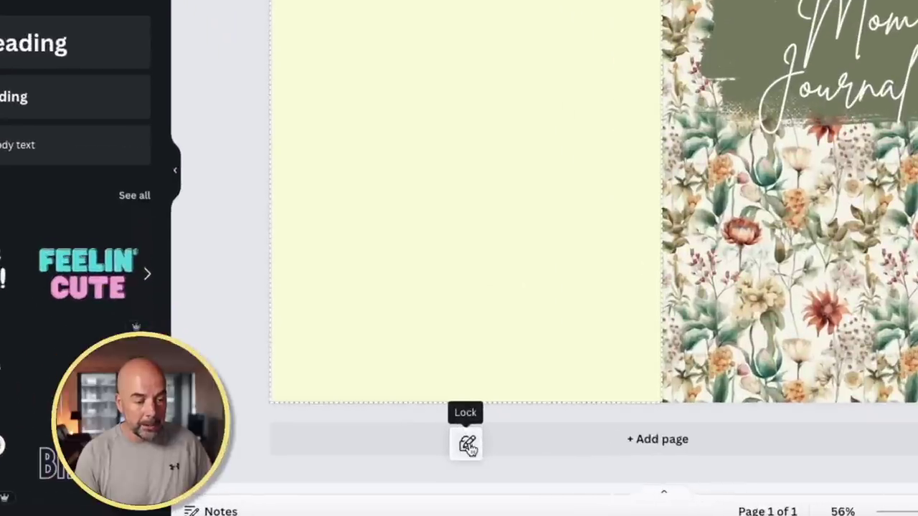
pyautogui.click(468, 445)
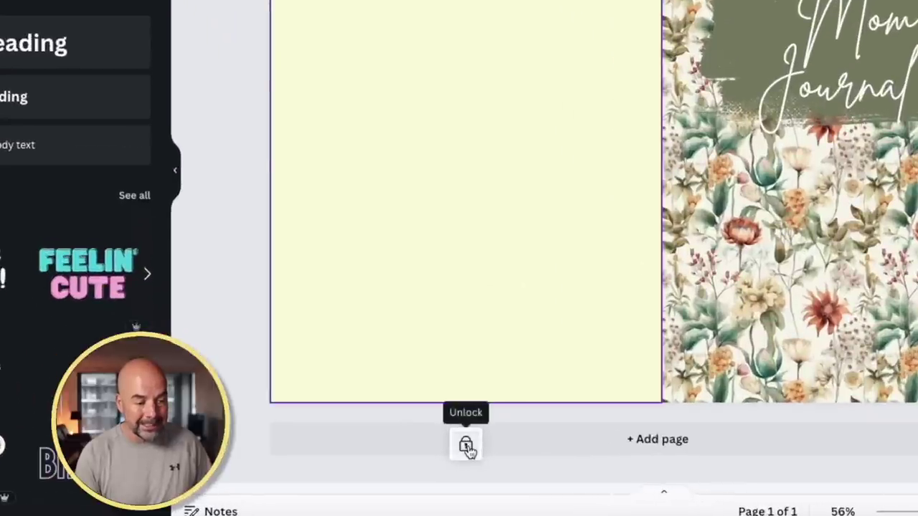
pyautogui.click(466, 447)
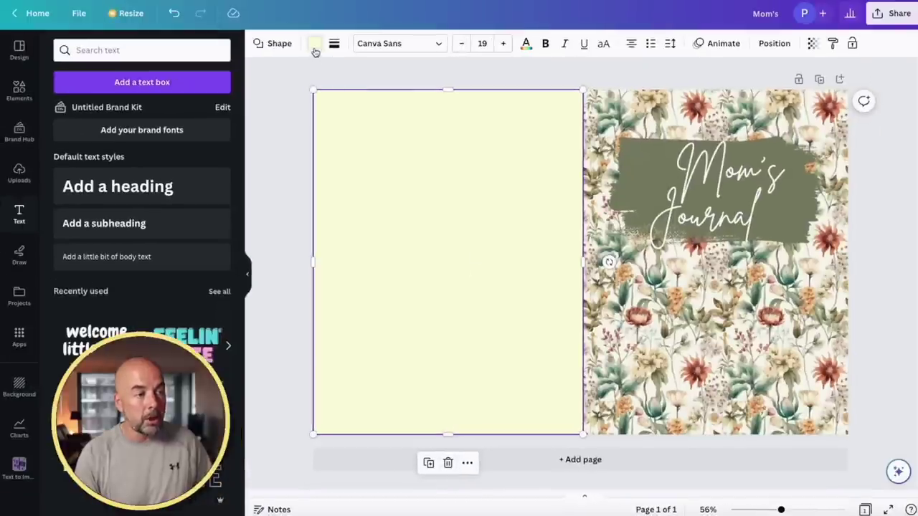
pyautogui.click(315, 46)
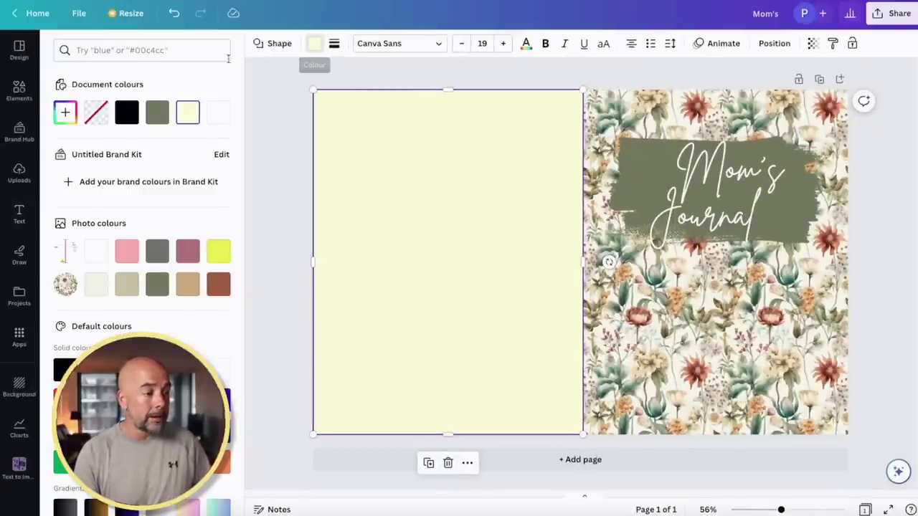
pyautogui.click(158, 287)
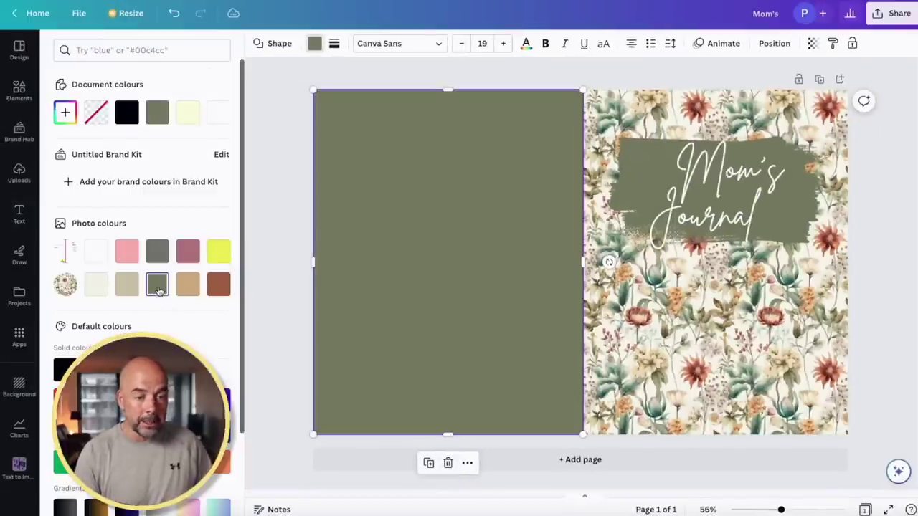
pyautogui.press('Escape')
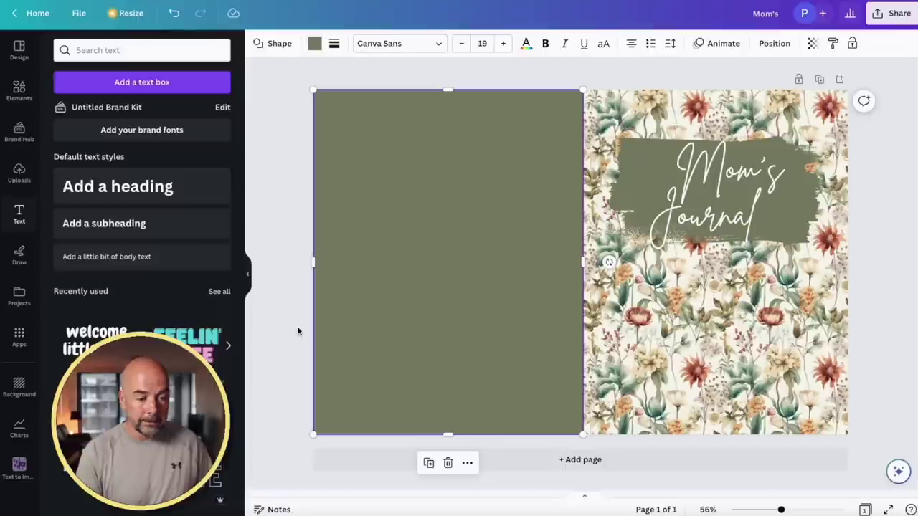
pyautogui.click(902, 403)
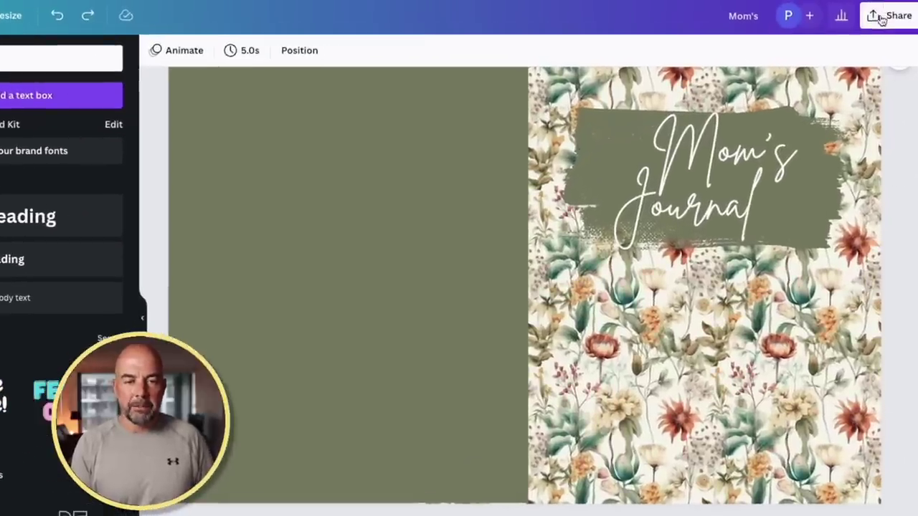
# Download the Mom's Journal cover as PDF Print with Flatten PDF ticked.
pyautogui.click(882, 20)
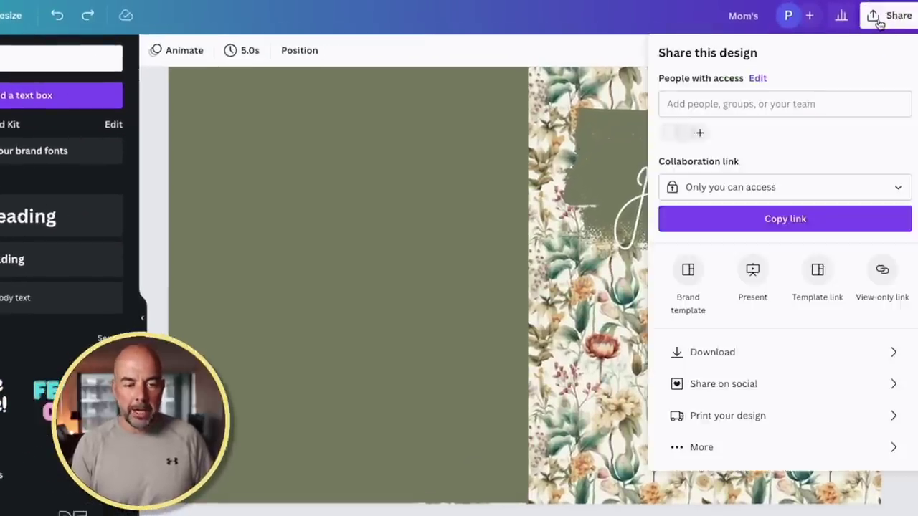
pyautogui.click(713, 352)
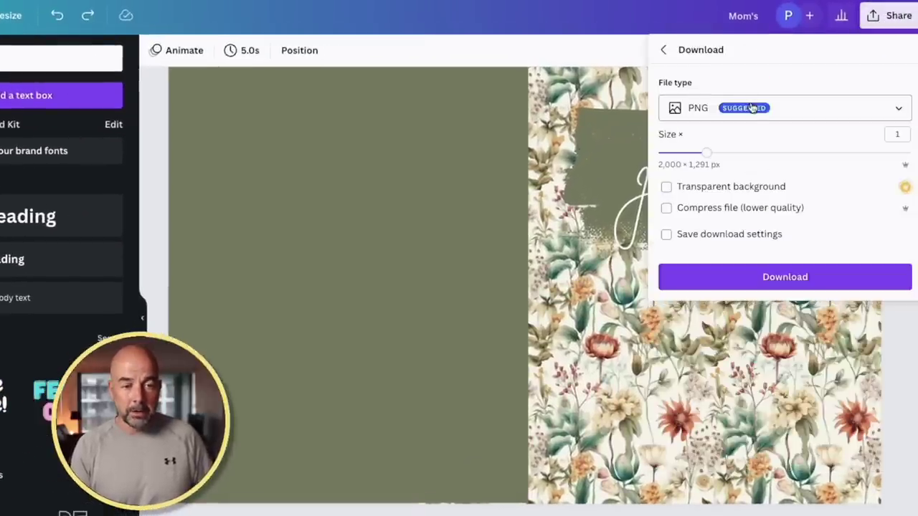
pyautogui.click(751, 107)
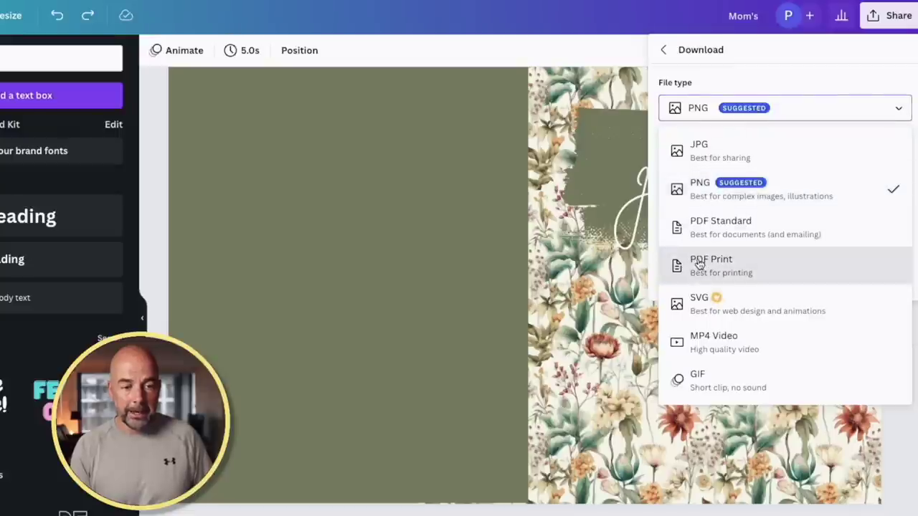
pyautogui.click(692, 263)
pyautogui.click(667, 153)
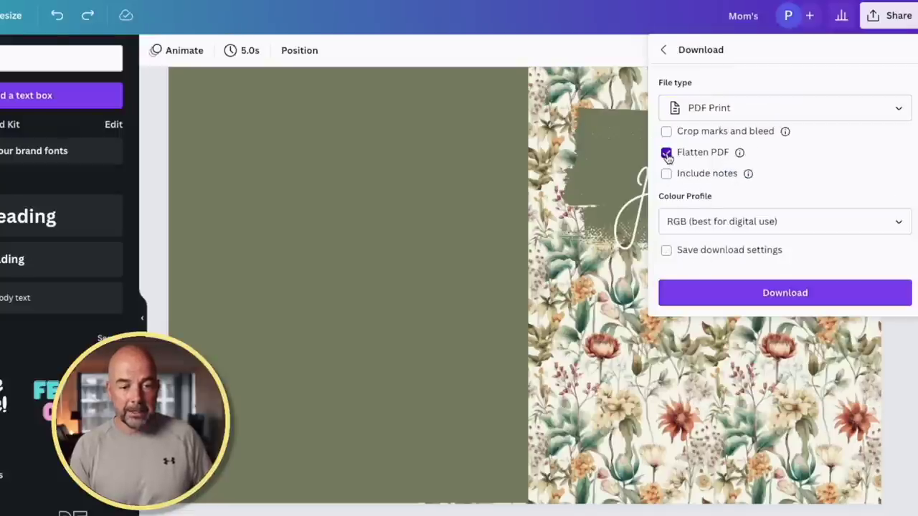
pyautogui.click(735, 293)
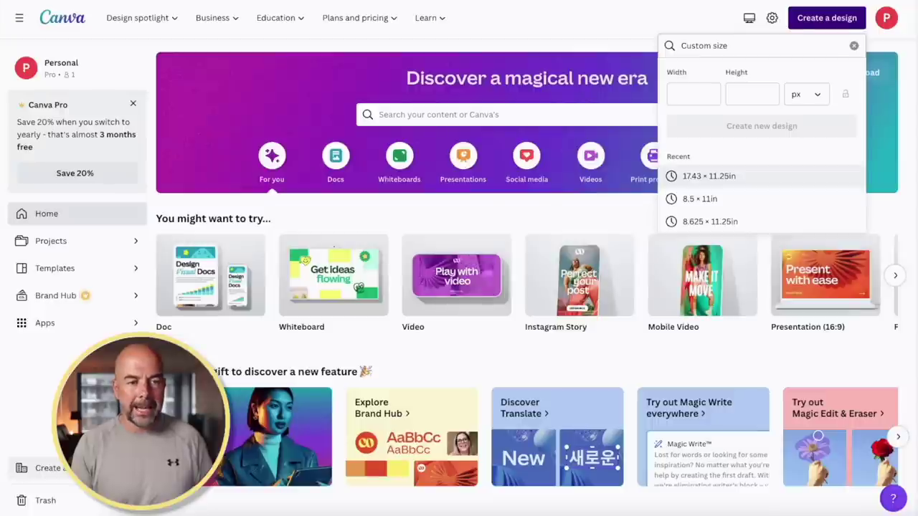
# Create a new custom-size design of 8.625 × 11.25in.
pyautogui.click(827, 19)
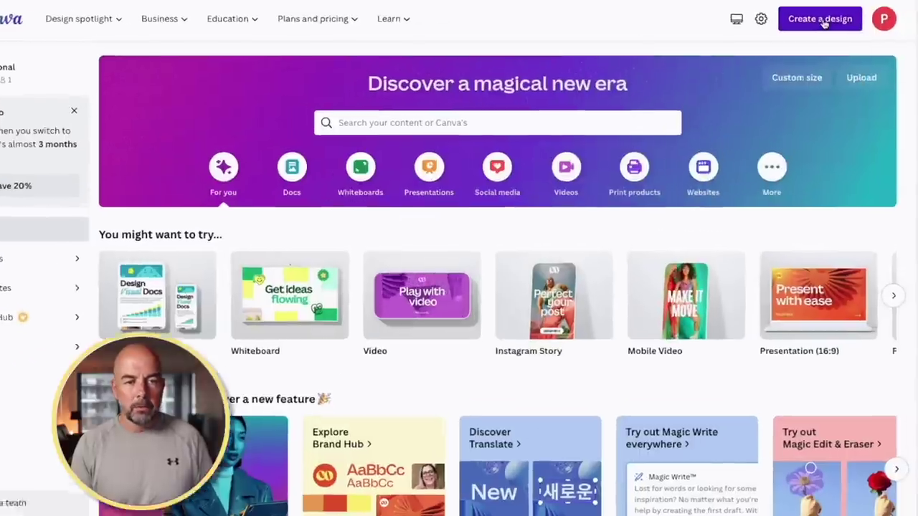
pyautogui.click(830, 21)
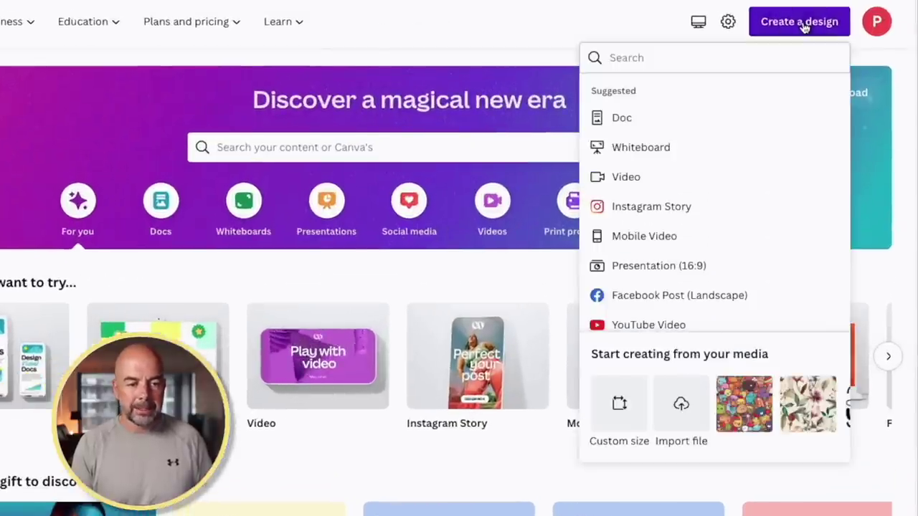
pyautogui.click(610, 413)
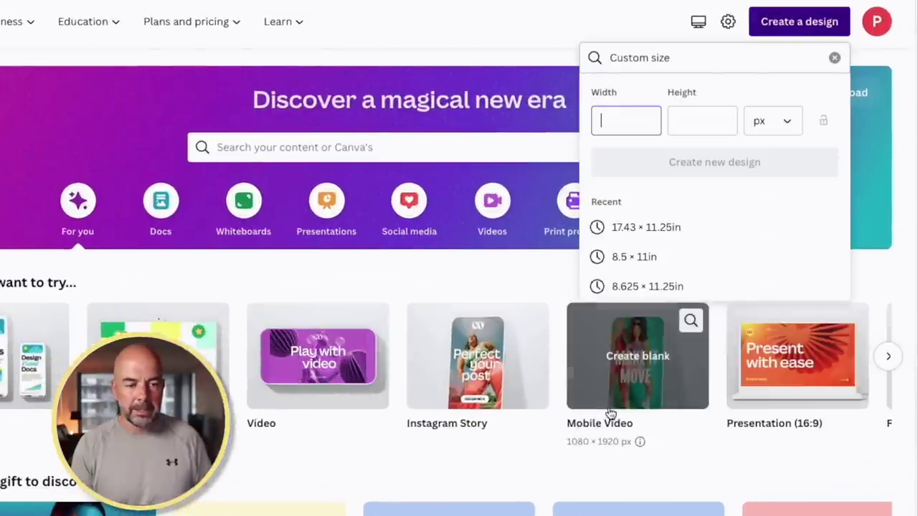
pyautogui.click(654, 287)
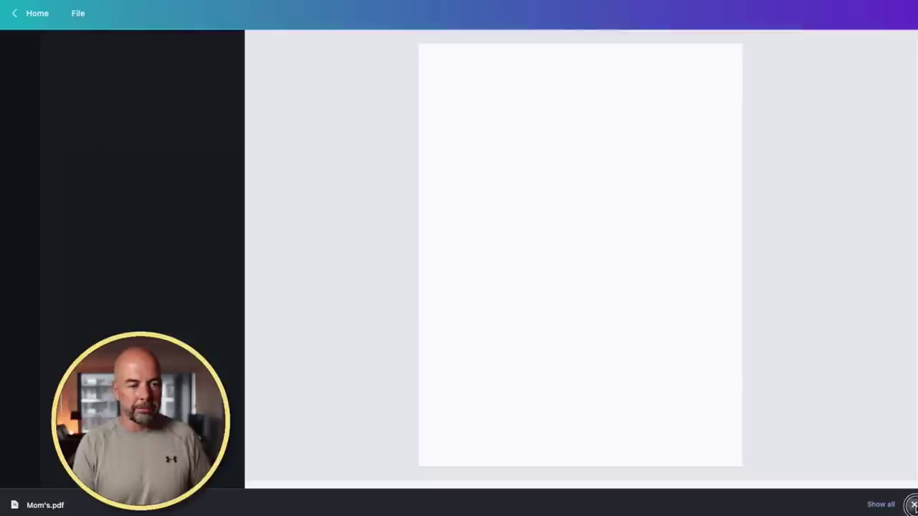
pyautogui.click(914, 505)
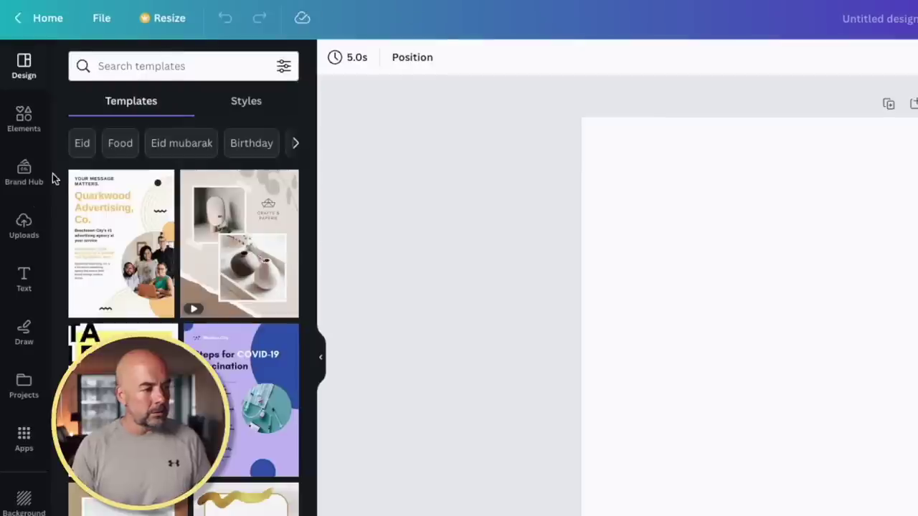
# Add the uploaded floral pattern image and enlarge it to cover the whole page.
pyautogui.click(24, 226)
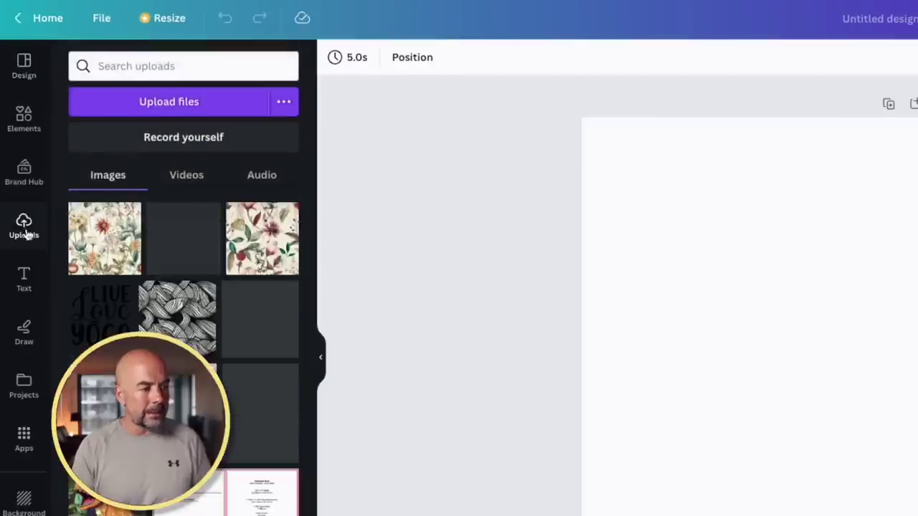
pyautogui.click(106, 246)
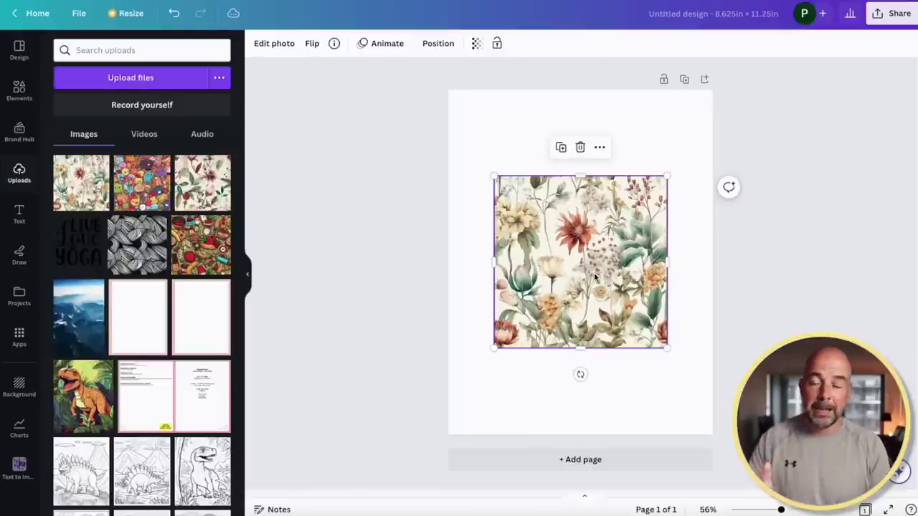
pyautogui.moveTo(595, 277); pyautogui.dragTo(549, 182)
pyautogui.moveTo(607, 256); pyautogui.dragTo(797, 446)
# Apply the Mono Ink filter to the floral background image.
pyautogui.click(276, 44)
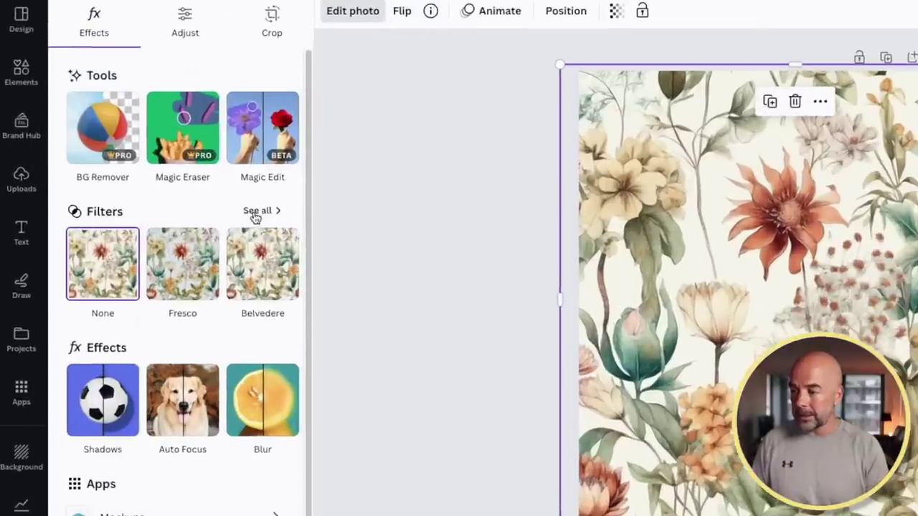
pyautogui.click(256, 212)
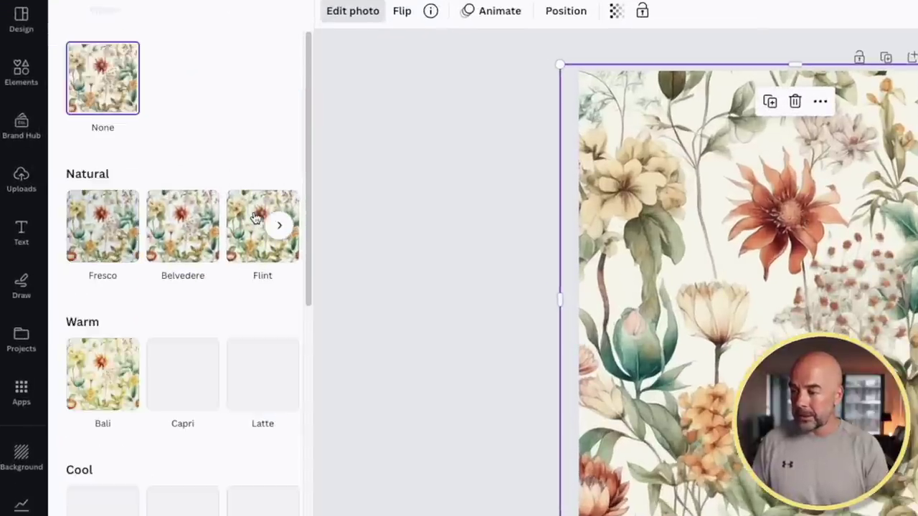
pyautogui.scroll(-5, 213, 313)
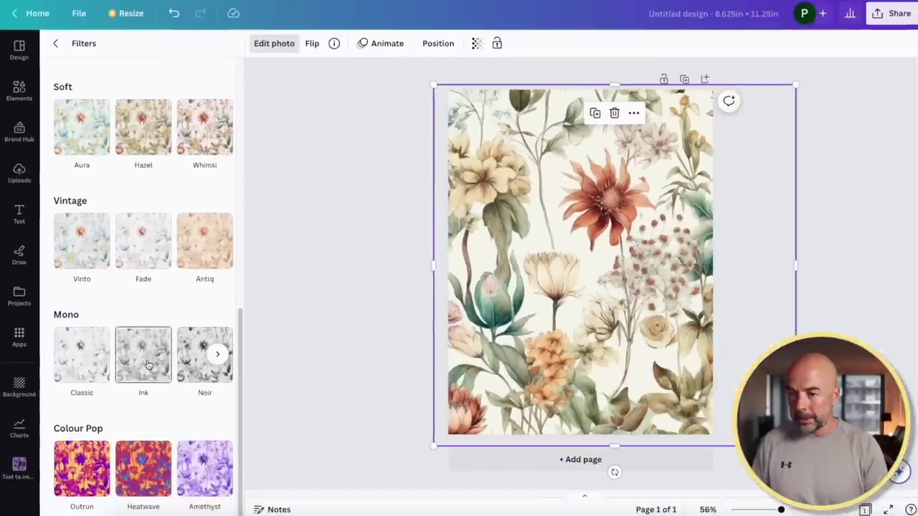
pyautogui.click(148, 366)
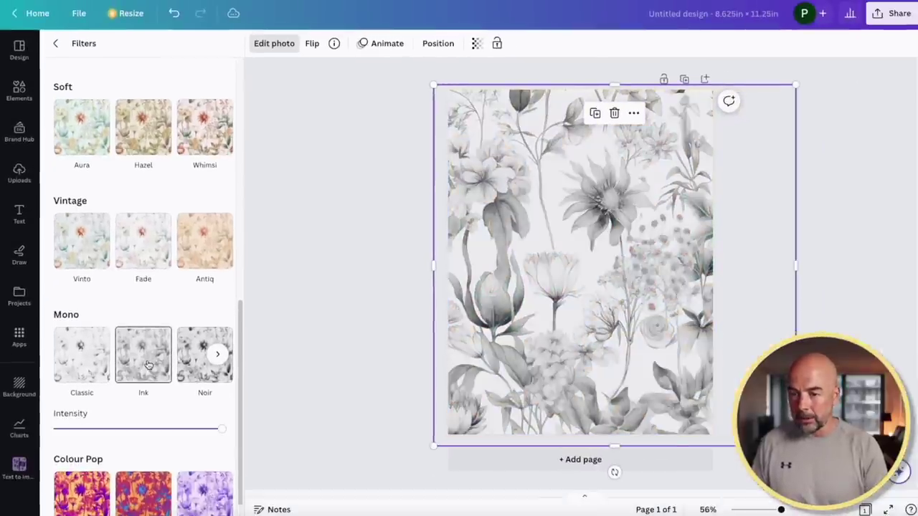
pyautogui.click(189, 364)
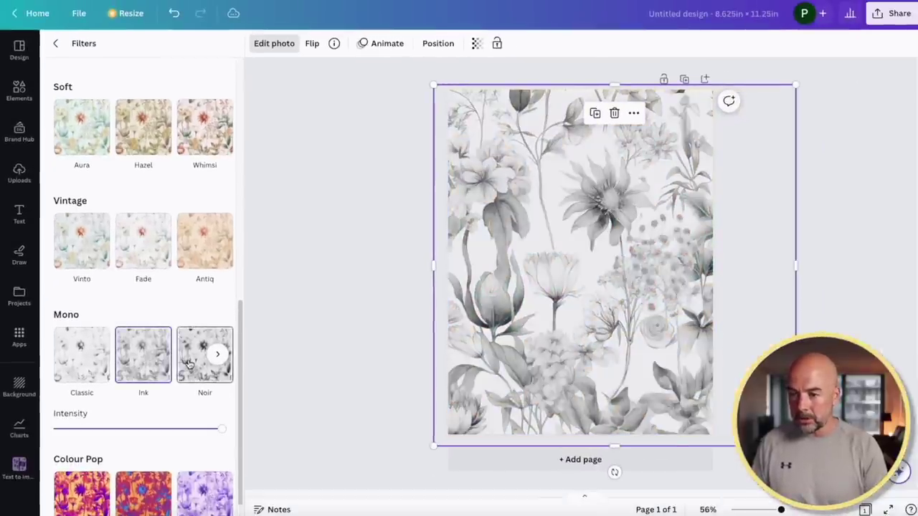
pyautogui.click(145, 364)
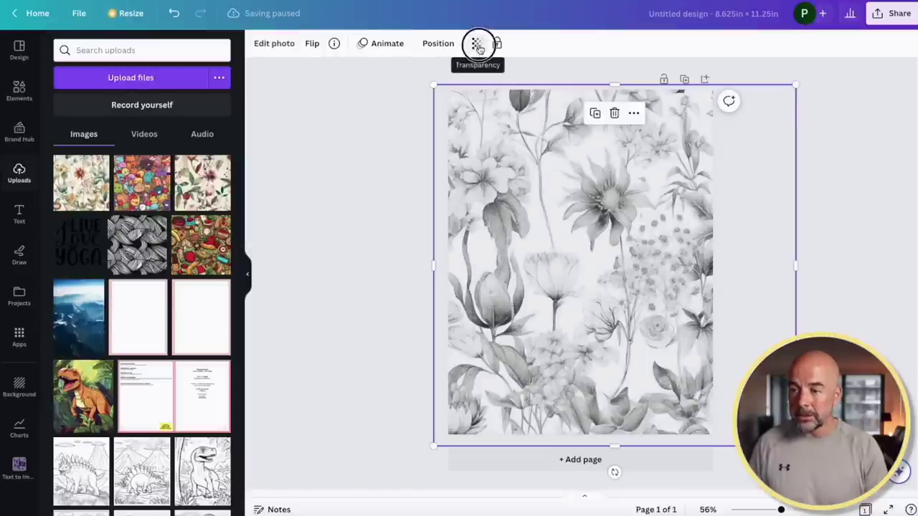
# Lower the floral image's transparency to 38.
pyautogui.click(476, 43)
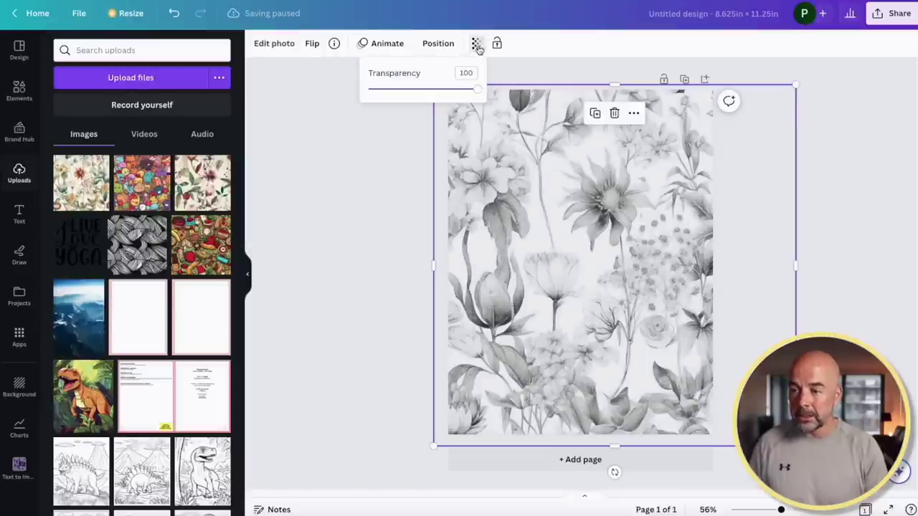
pyautogui.moveTo(480, 92); pyautogui.dragTo(406, 89)
pyautogui.click(391, 150)
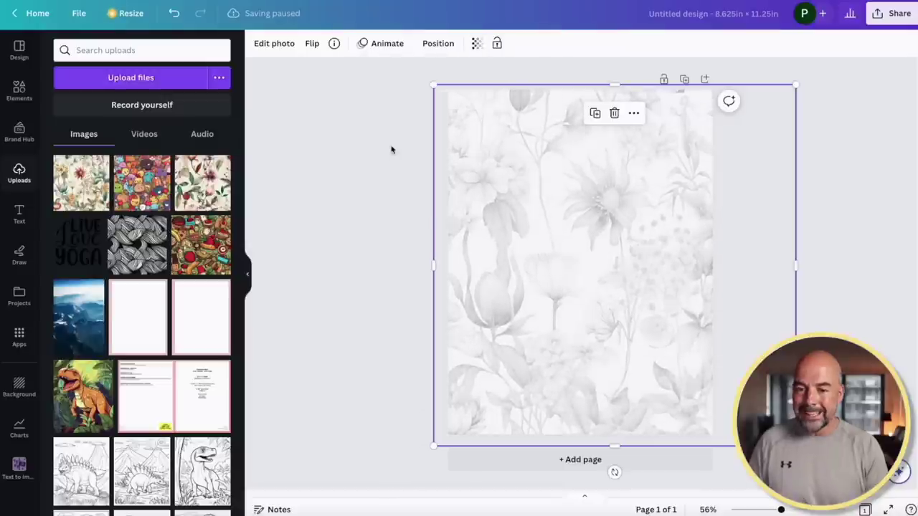
pyautogui.click(839, 213)
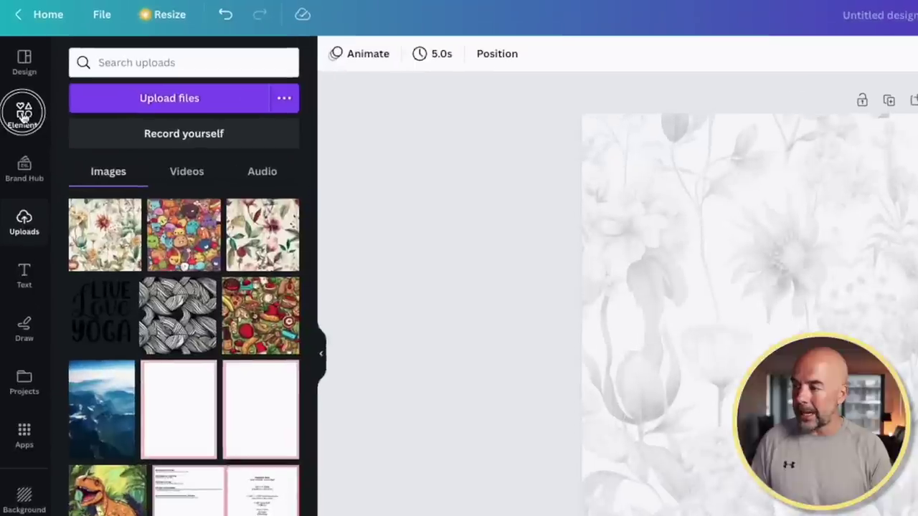
# Add a straight line stretched across the full page width near the top.
pyautogui.click(20, 92)
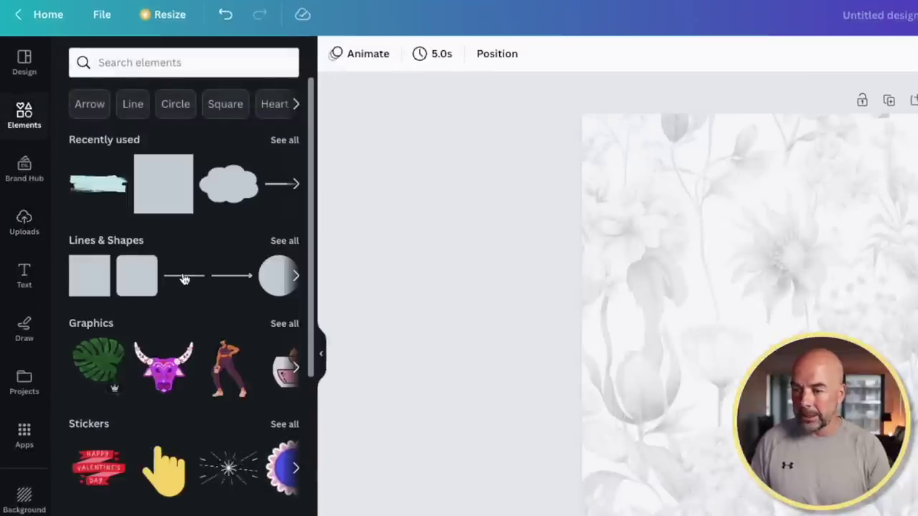
pyautogui.click(183, 277)
pyautogui.moveTo(591, 289); pyautogui.dragTo(485, 206)
pyautogui.moveTo(519, 180); pyautogui.dragTo(736, 177)
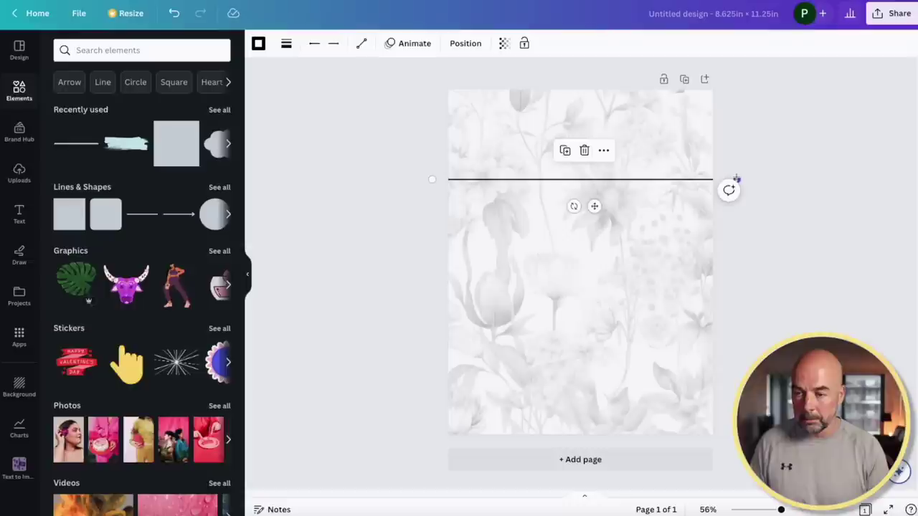
pyautogui.moveTo(597, 191); pyautogui.dragTo(600, 145)
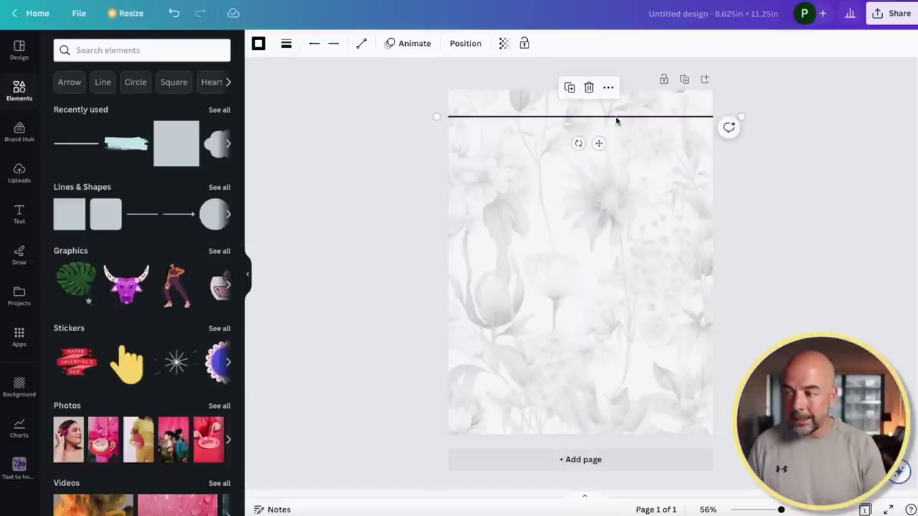
# Colour the line dark grey #737373 and set it slightly lower.
pyautogui.click(258, 45)
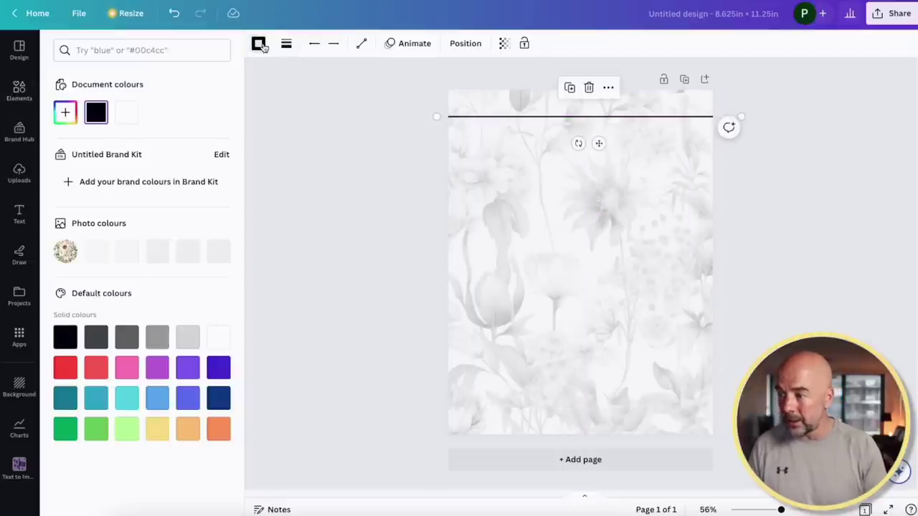
pyautogui.click(159, 339)
pyautogui.click(127, 340)
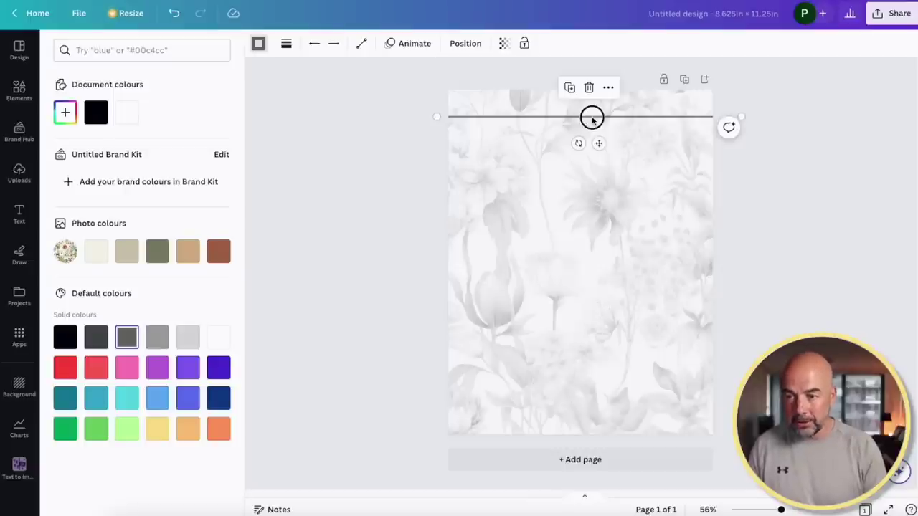
pyautogui.moveTo(593, 120); pyautogui.dragTo(592, 133)
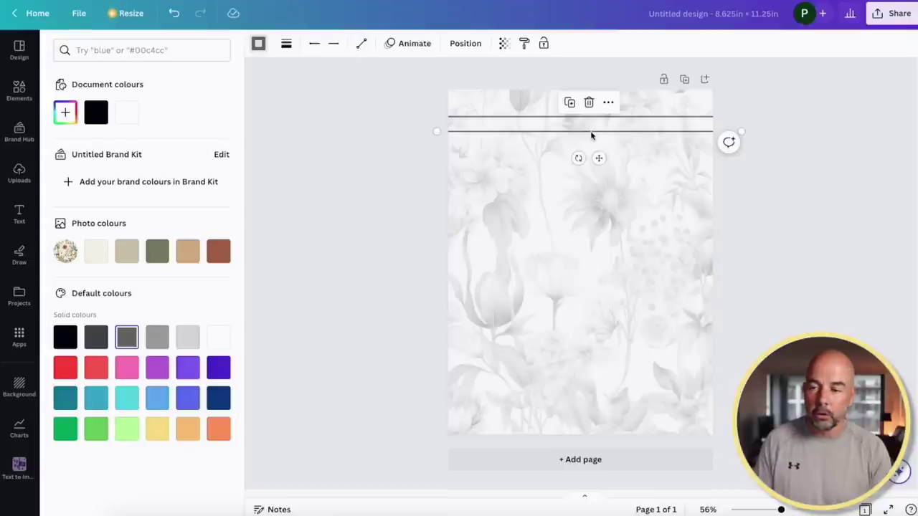
# Duplicate the line with Ctrl+D to stack evenly spaced lines down the page.
pyautogui.hotkey('ctrl', 'd')
pyautogui.hotkey('ctrl', 'd')
pyautogui.hotkey('ctrl', 'd')
pyautogui.hotkey('ctrl', 'd')
pyautogui.hotkey('ctrl', 'd')
pyautogui.hotkey('ctrl', 'd')
pyautogui.hotkey('ctrl', 'd')
pyautogui.hotkey('ctrl', 'd')
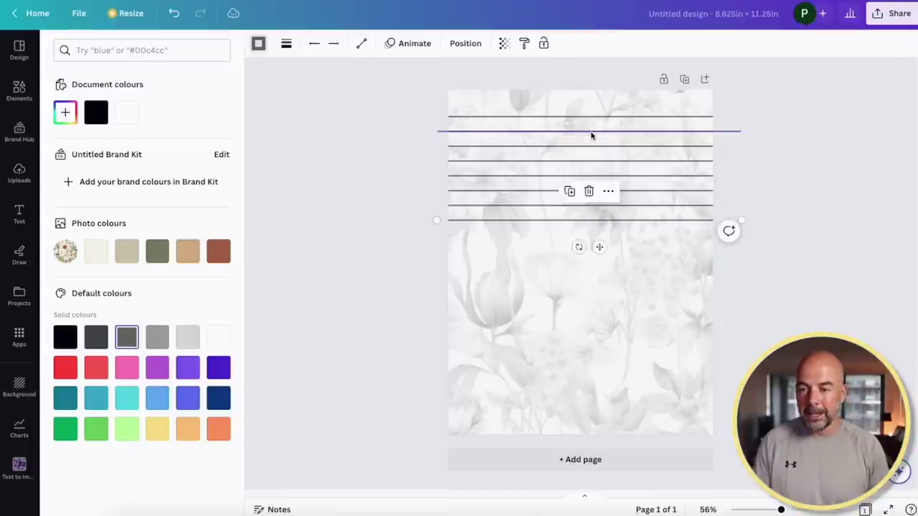
pyautogui.hotkey('ctrl', 'd')
pyautogui.hotkey('ctrl', 'd')
pyautogui.hotkey('ctrl', 'd')
pyautogui.hotkey('ctrl', 'd')
pyautogui.hotkey('ctrl', 'd')
pyautogui.hotkey('ctrl', 'd')
pyautogui.hotkey('ctrl', 'd')
pyautogui.hotkey('ctrl', 'd')
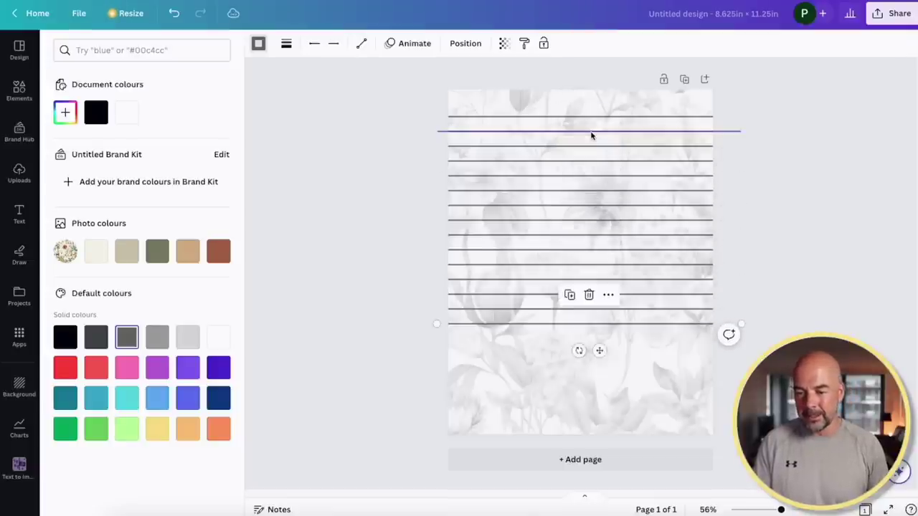
pyautogui.hotkey('ctrl', 'd')
pyautogui.hotkey('ctrl', 'd')
pyautogui.hotkey('ctrl', 'd')
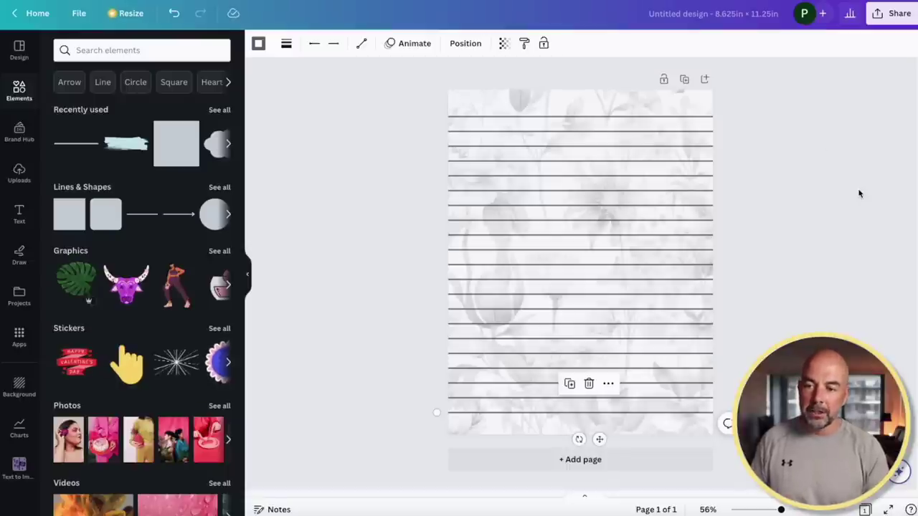
# Duplicate the lined floral journal page to create an identical Page 2.
pyautogui.click(685, 79)
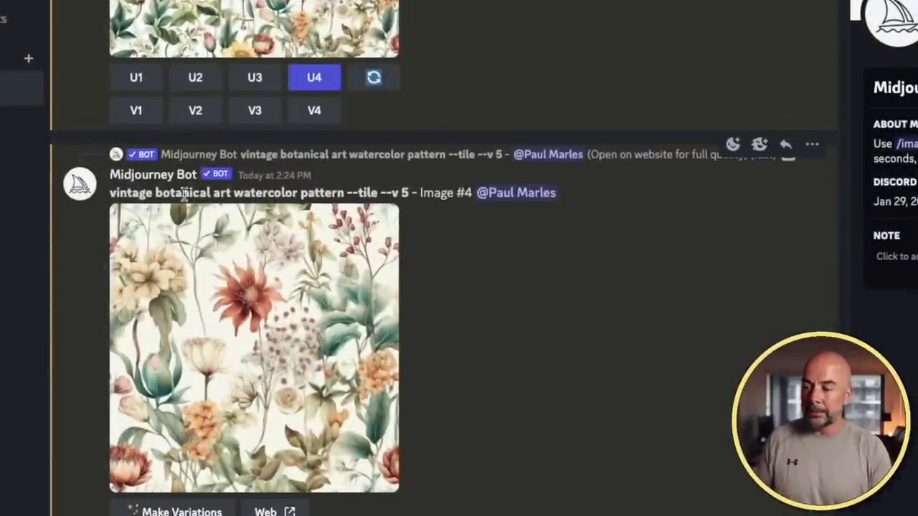
# Enlarge the earlier watercolor shark, vivid colors shark and zentangle pattern grids in Discord.
pyautogui.scroll(15, 407, 176)
pyautogui.click(387, 174)
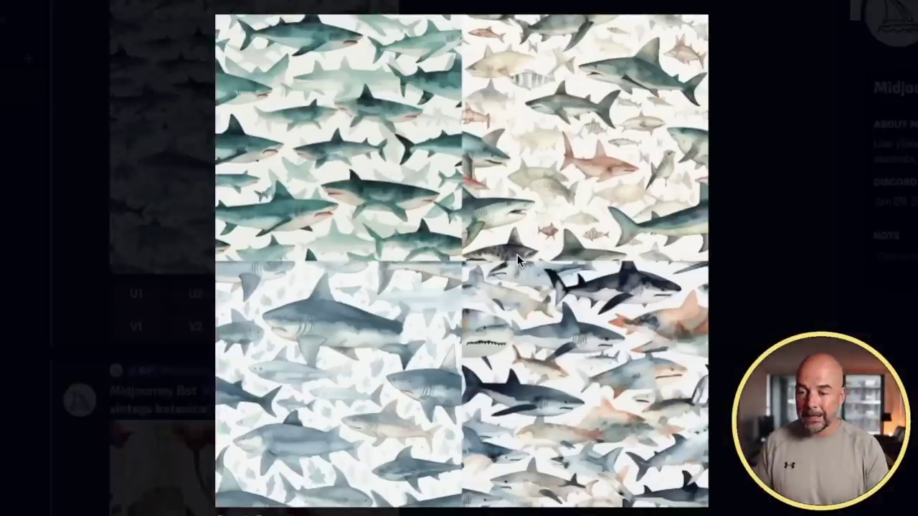
pyautogui.click(759, 264)
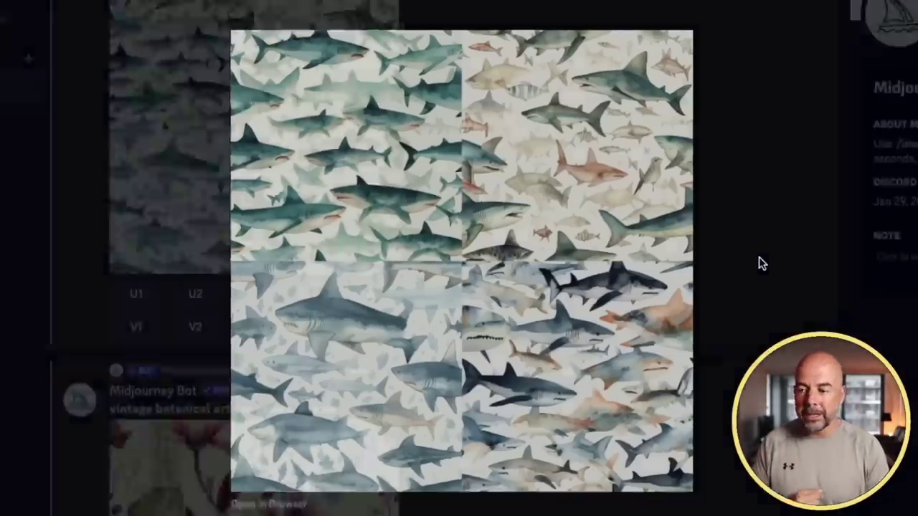
pyautogui.scroll(-5, 310, 107)
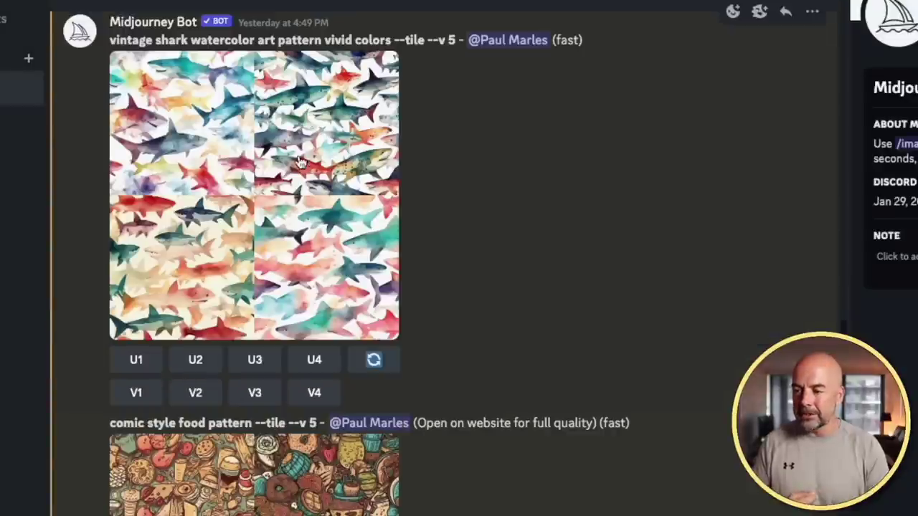
pyautogui.click(256, 191)
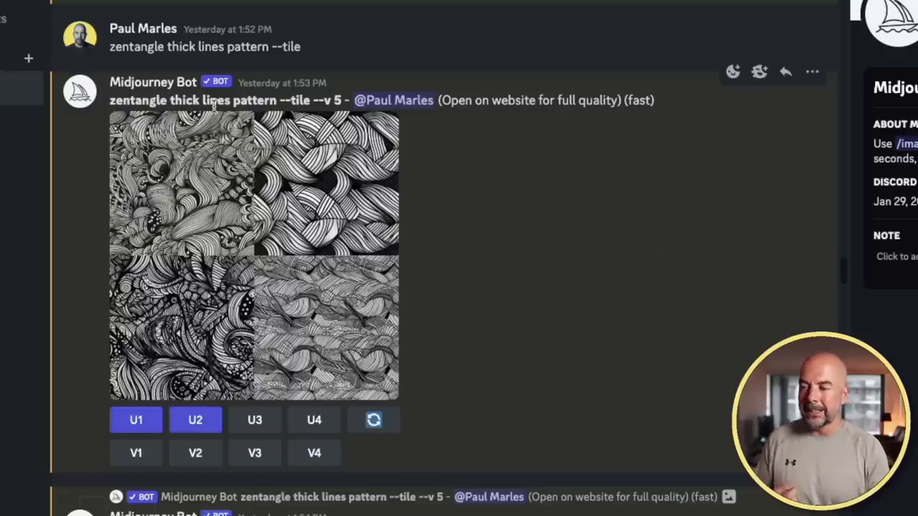
pyautogui.click(255, 115)
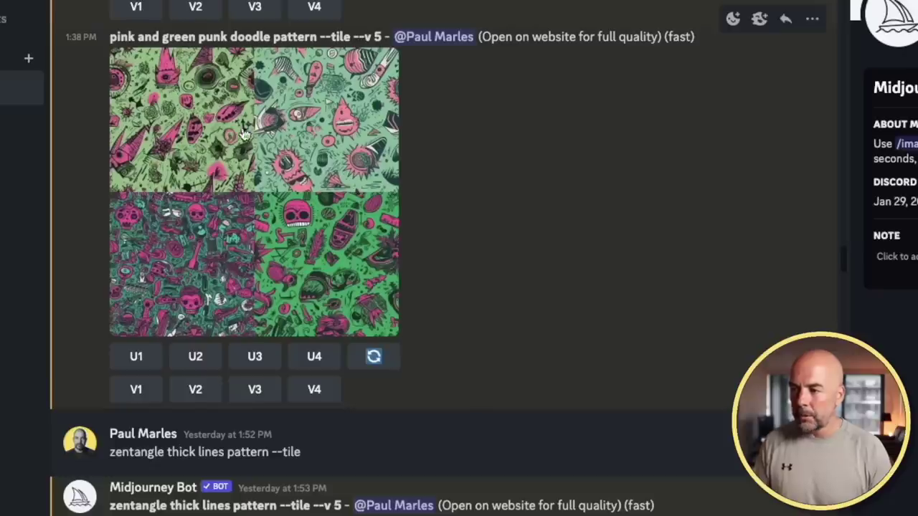
# Enlarge the pink and green punk doodle grid and the kawaii pink and blue grid.
pyautogui.click(245, 184)
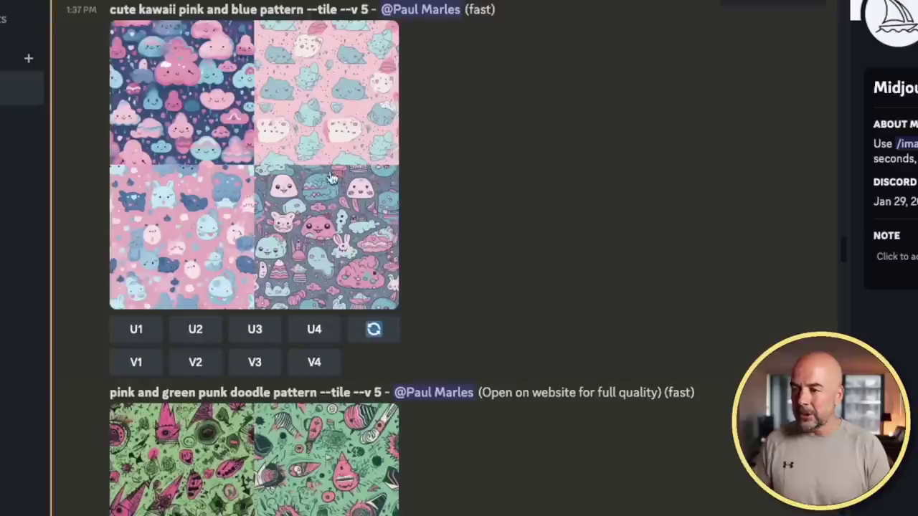
pyautogui.click(271, 156)
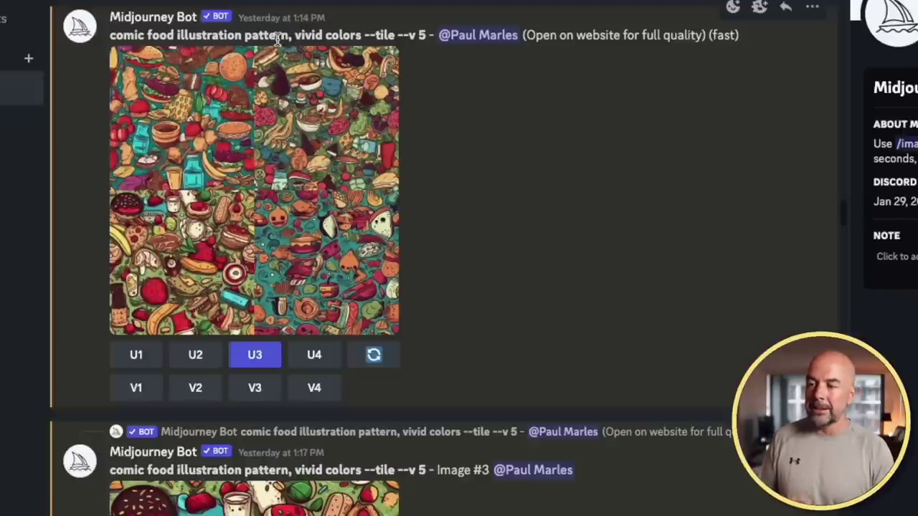
pyautogui.click(285, 184)
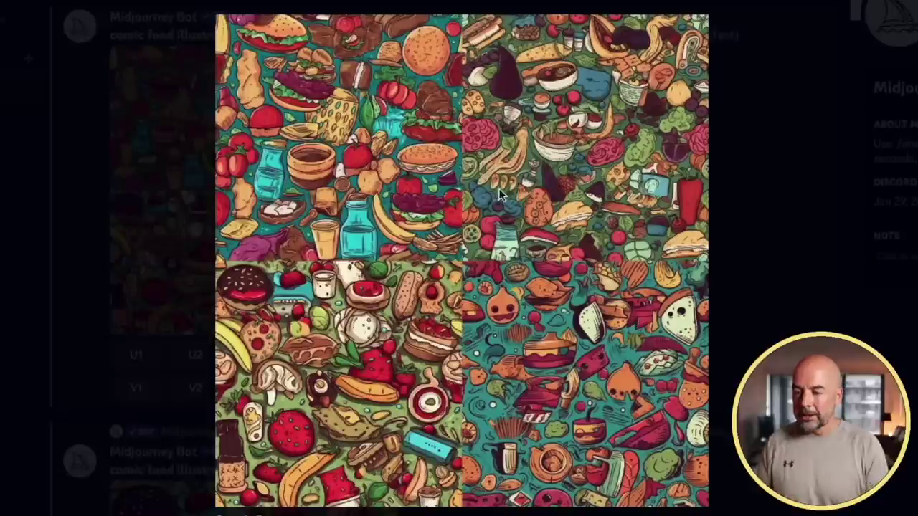